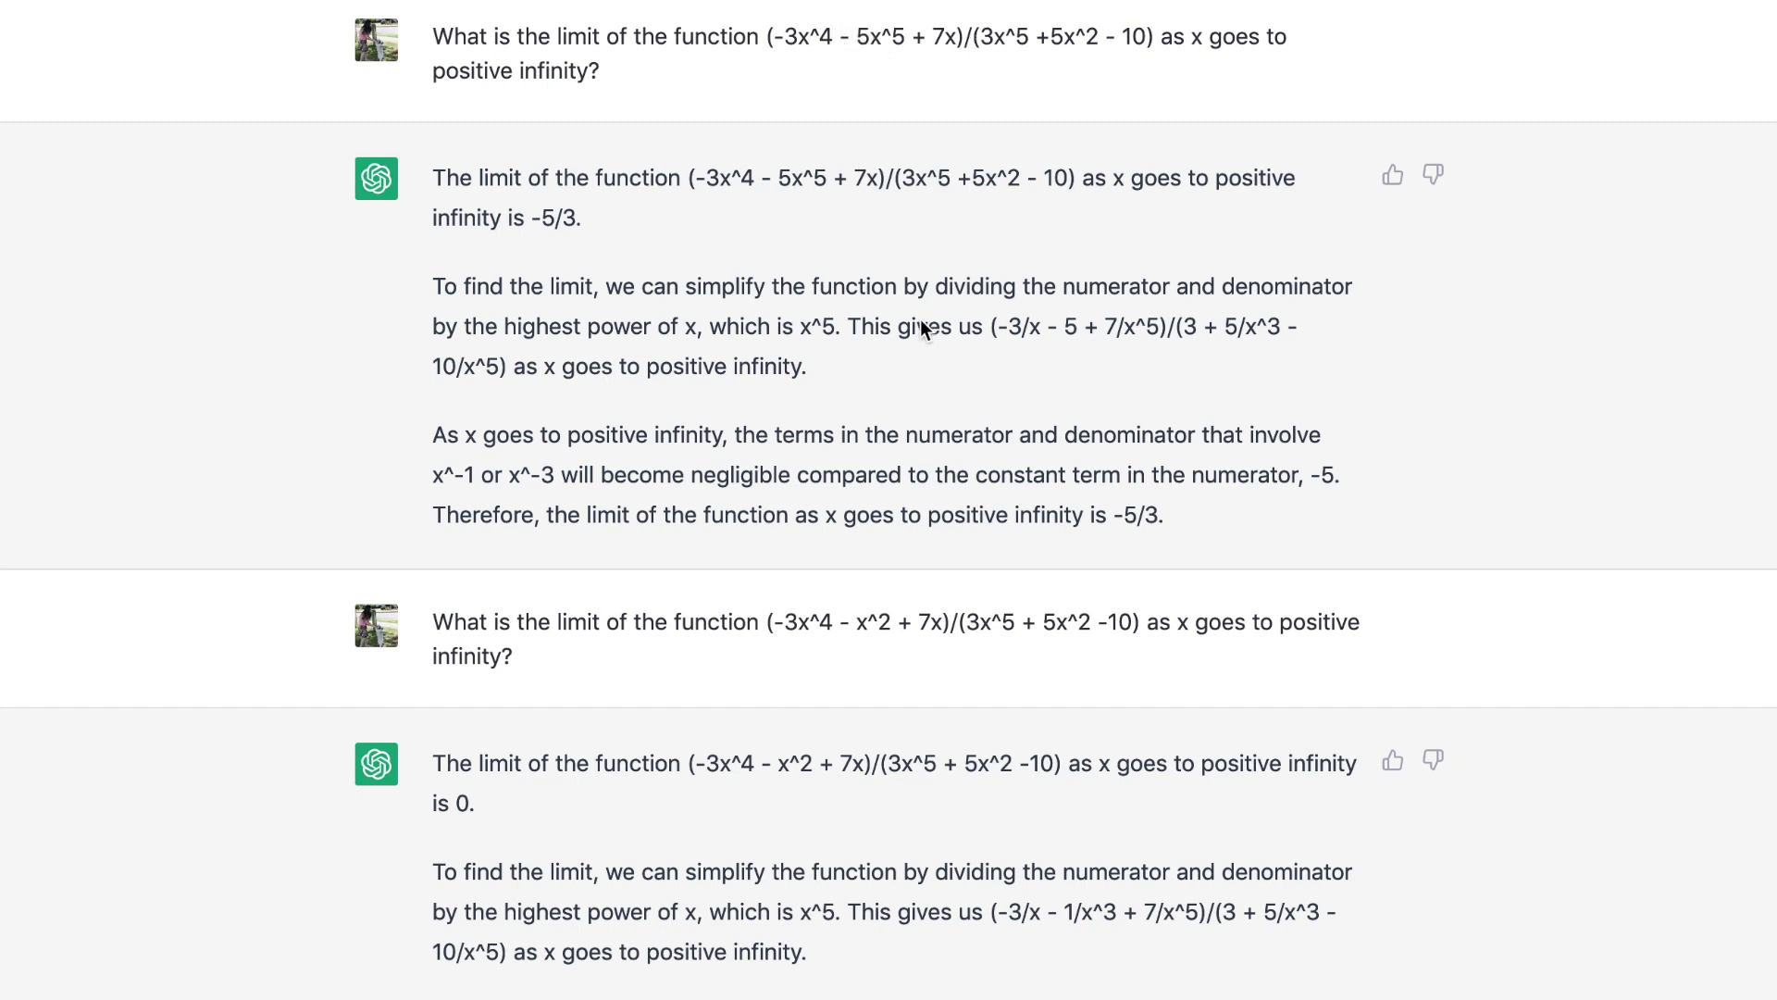
Step: Read the answers on rational function limits at positive infinity and on (5x^4 + 9)/(x^3 - 2x) at negative infinity
{"action": "scroll", "coordinate": [593, 678], "scroll_direction": "down", "scroll_amount": 6}
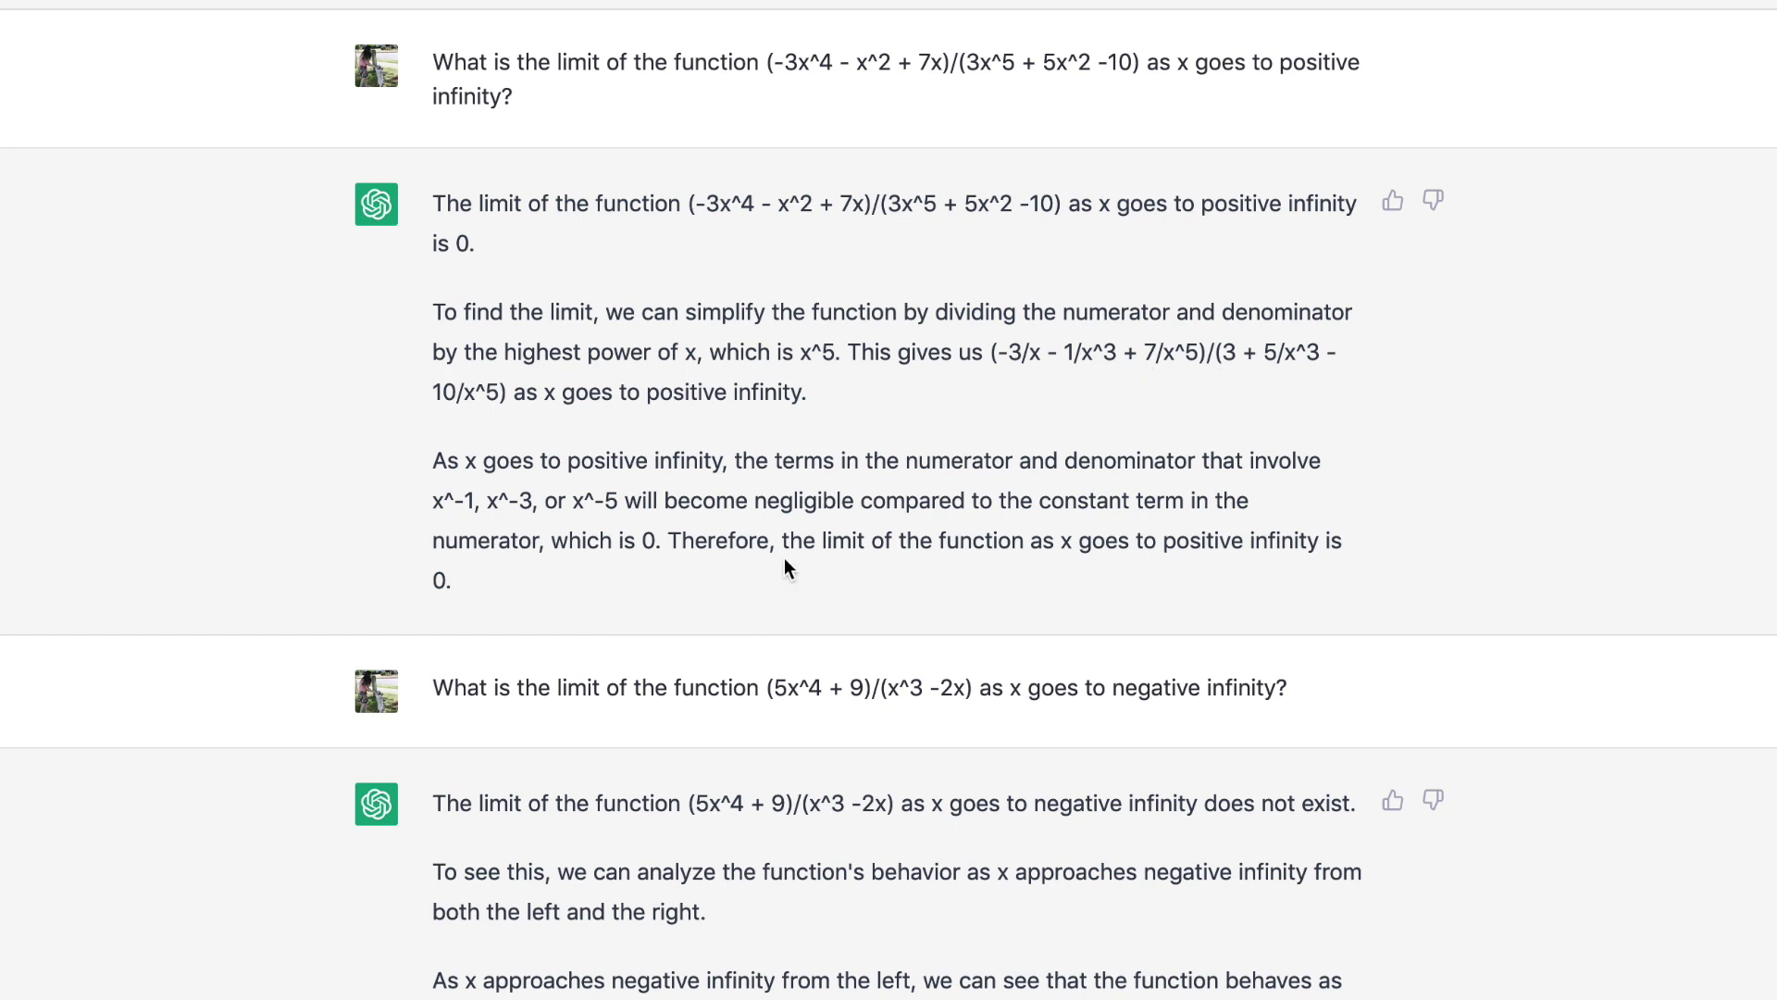
{"action": "scroll", "coordinate": [568, 608], "scroll_direction": "down", "scroll_amount": 5}
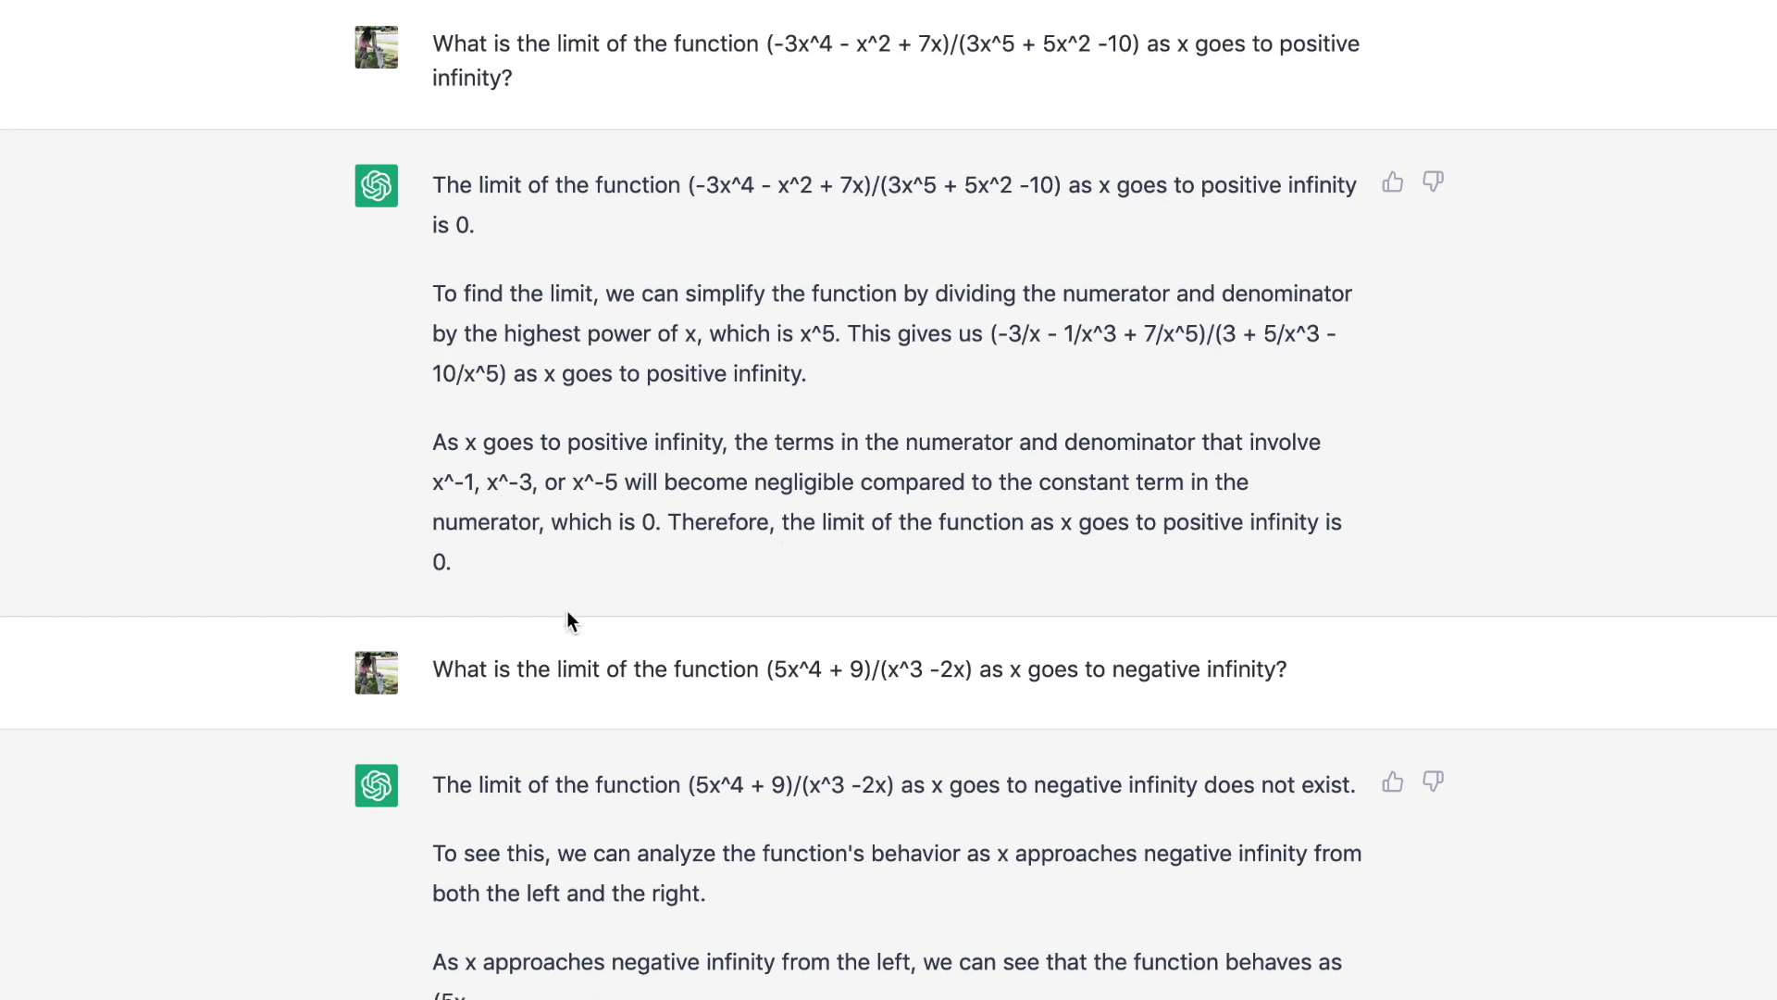
{"action": "scroll", "coordinate": [568, 607], "scroll_direction": "down", "scroll_amount": 2}
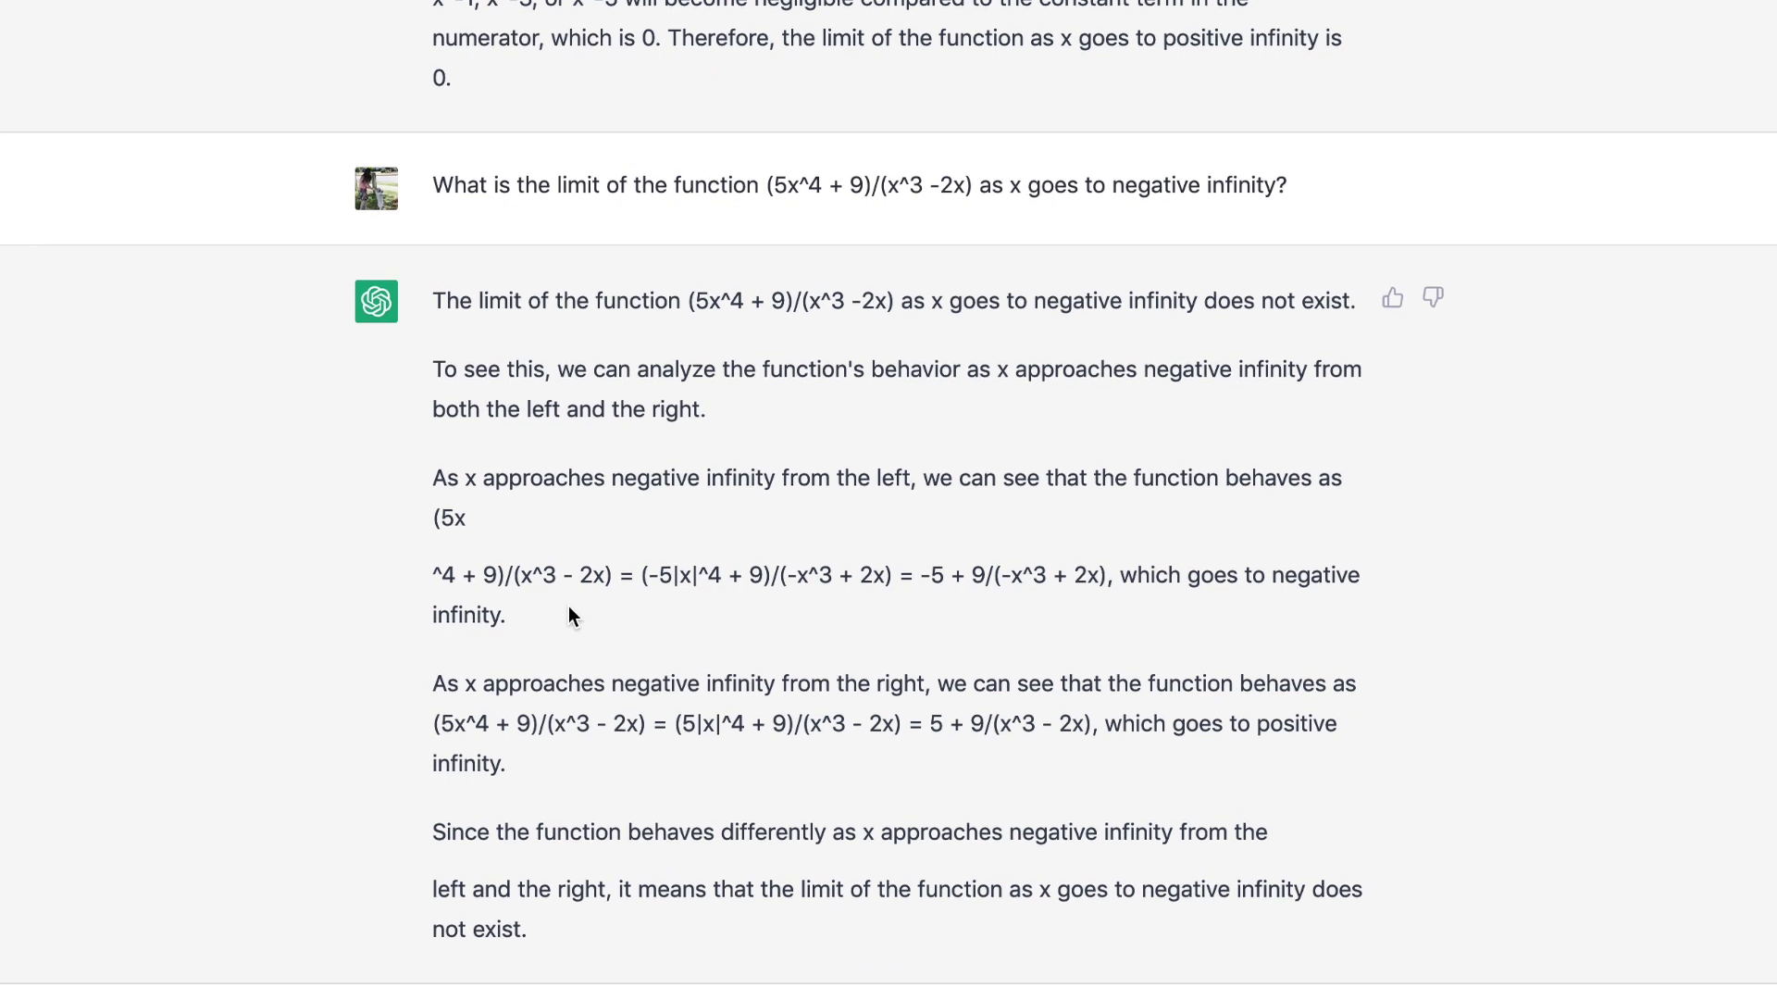
{"action": "scroll", "coordinate": [568, 605], "scroll_direction": "up", "scroll_amount": 1}
{"action": "scroll", "coordinate": [556, 636], "scroll_direction": "down", "scroll_amount": 1}
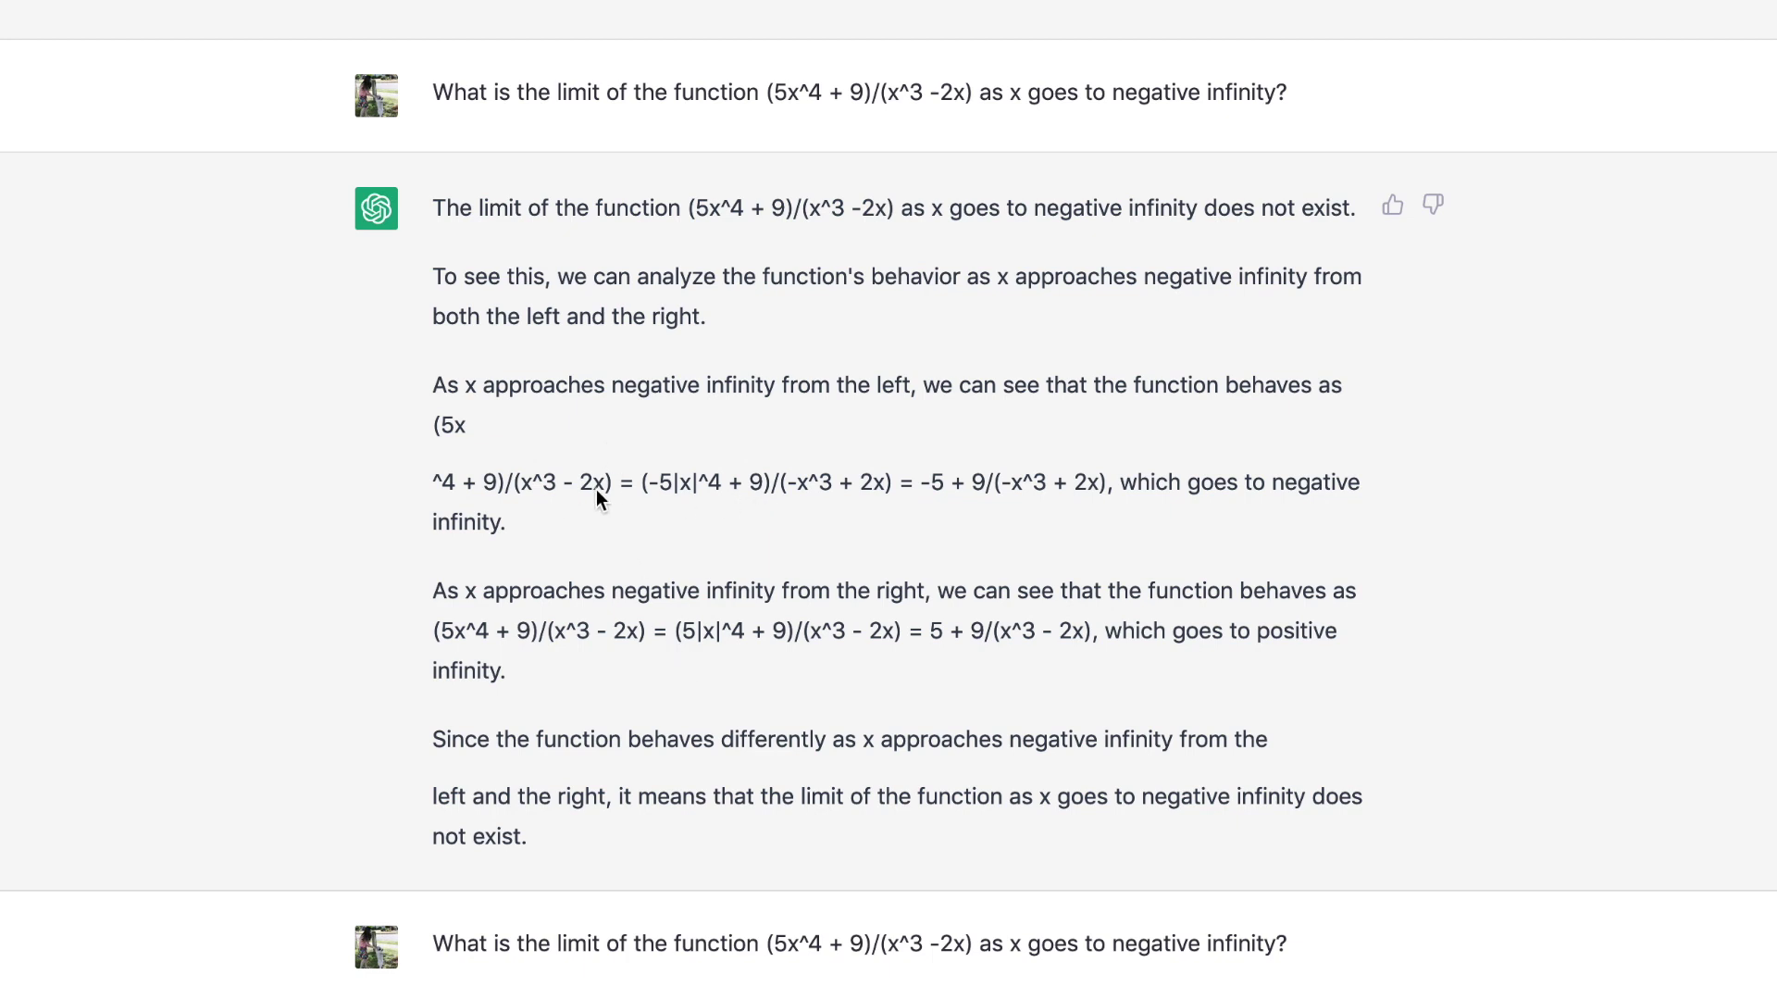
{"action": "scroll", "coordinate": [607, 499], "scroll_direction": "up", "scroll_amount": 1}
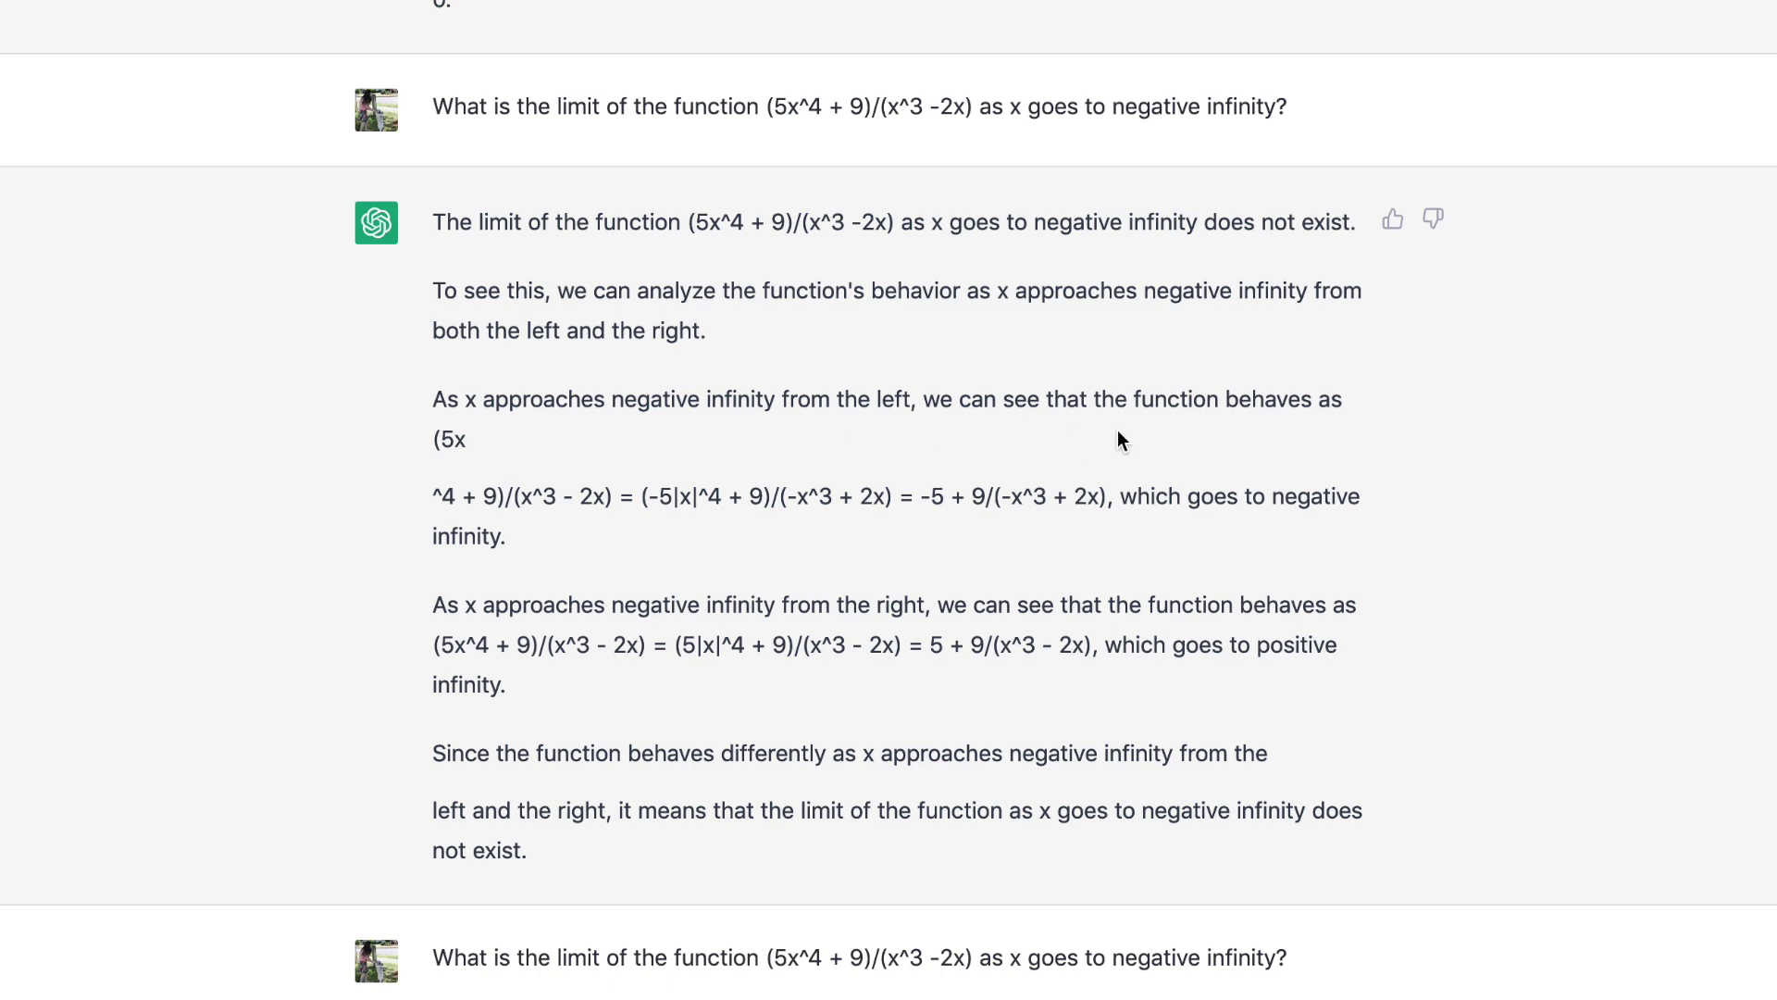
{"action": "scroll", "coordinate": [619, 533], "scroll_direction": "down", "scroll_amount": 1}
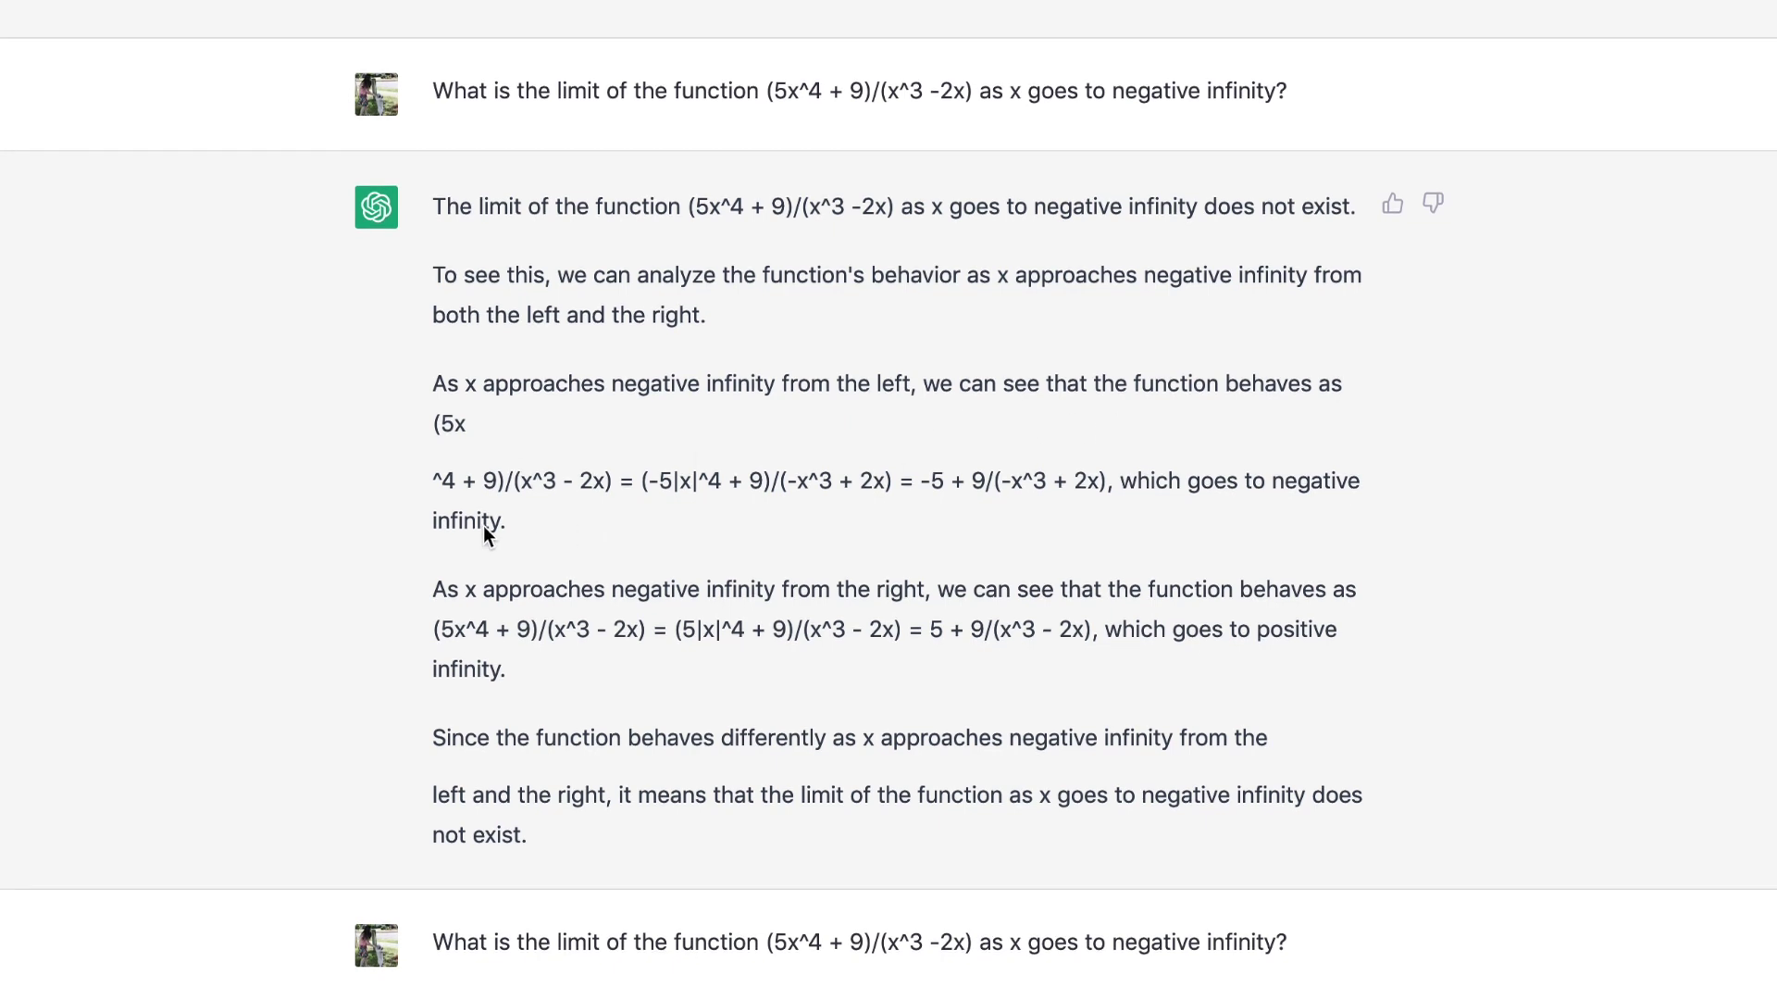
{"action": "scroll", "coordinate": [509, 524], "scroll_direction": "up", "scroll_amount": 1}
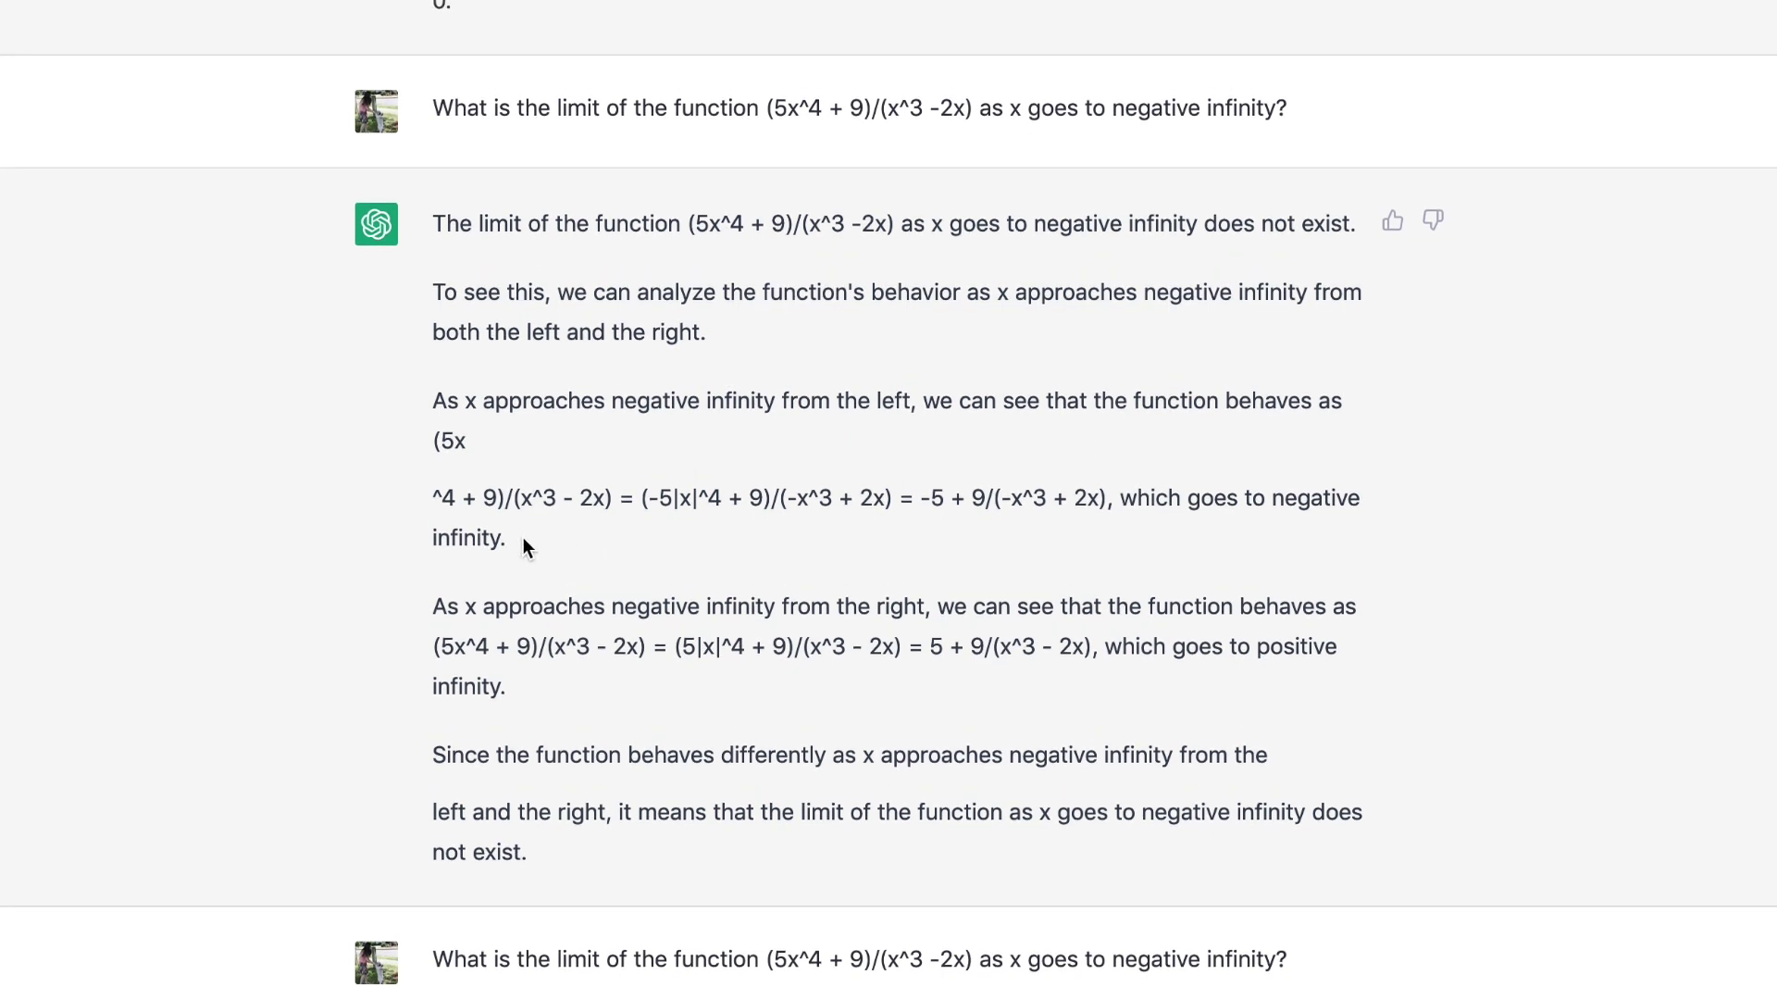
{"action": "scroll", "coordinate": [541, 558], "scroll_direction": "down", "scroll_amount": 3}
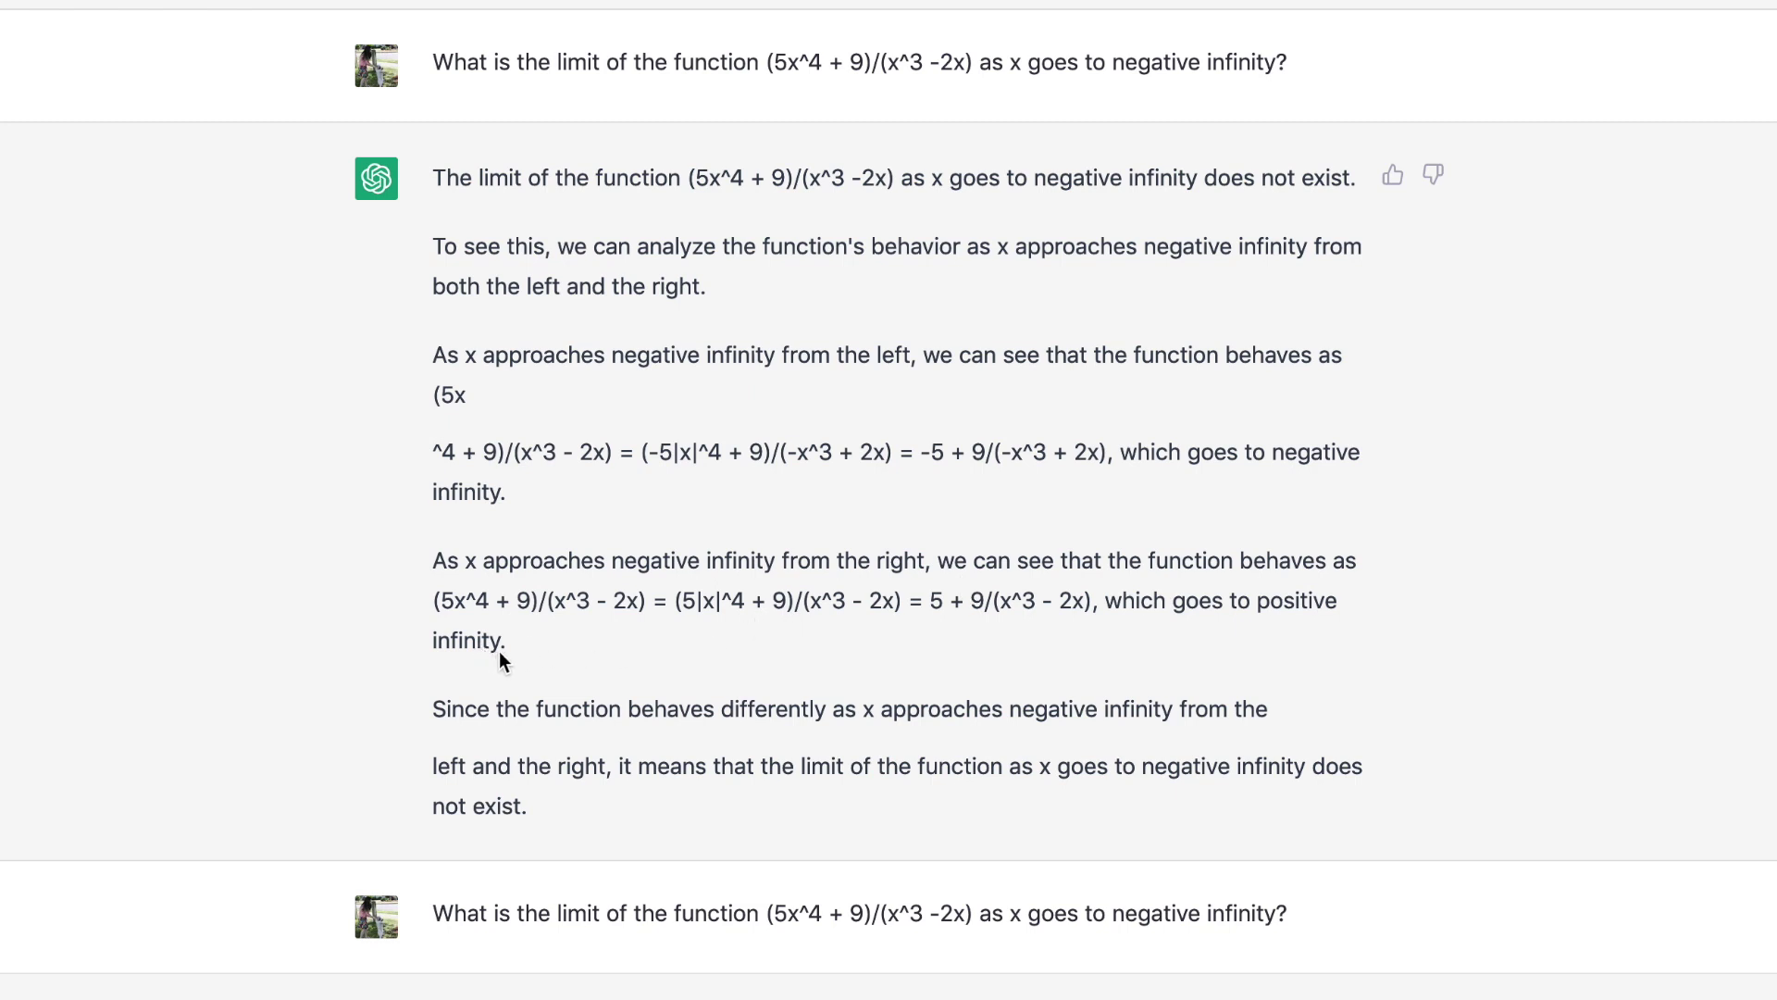
Step: Read the highest-power division answer for (5x^4 + 9)/(x^3 - 2x) and the first answer for 3x + sqrt{9x^2 - x}
{"action": "scroll", "coordinate": [629, 658], "scroll_direction": "down", "scroll_amount": 15}
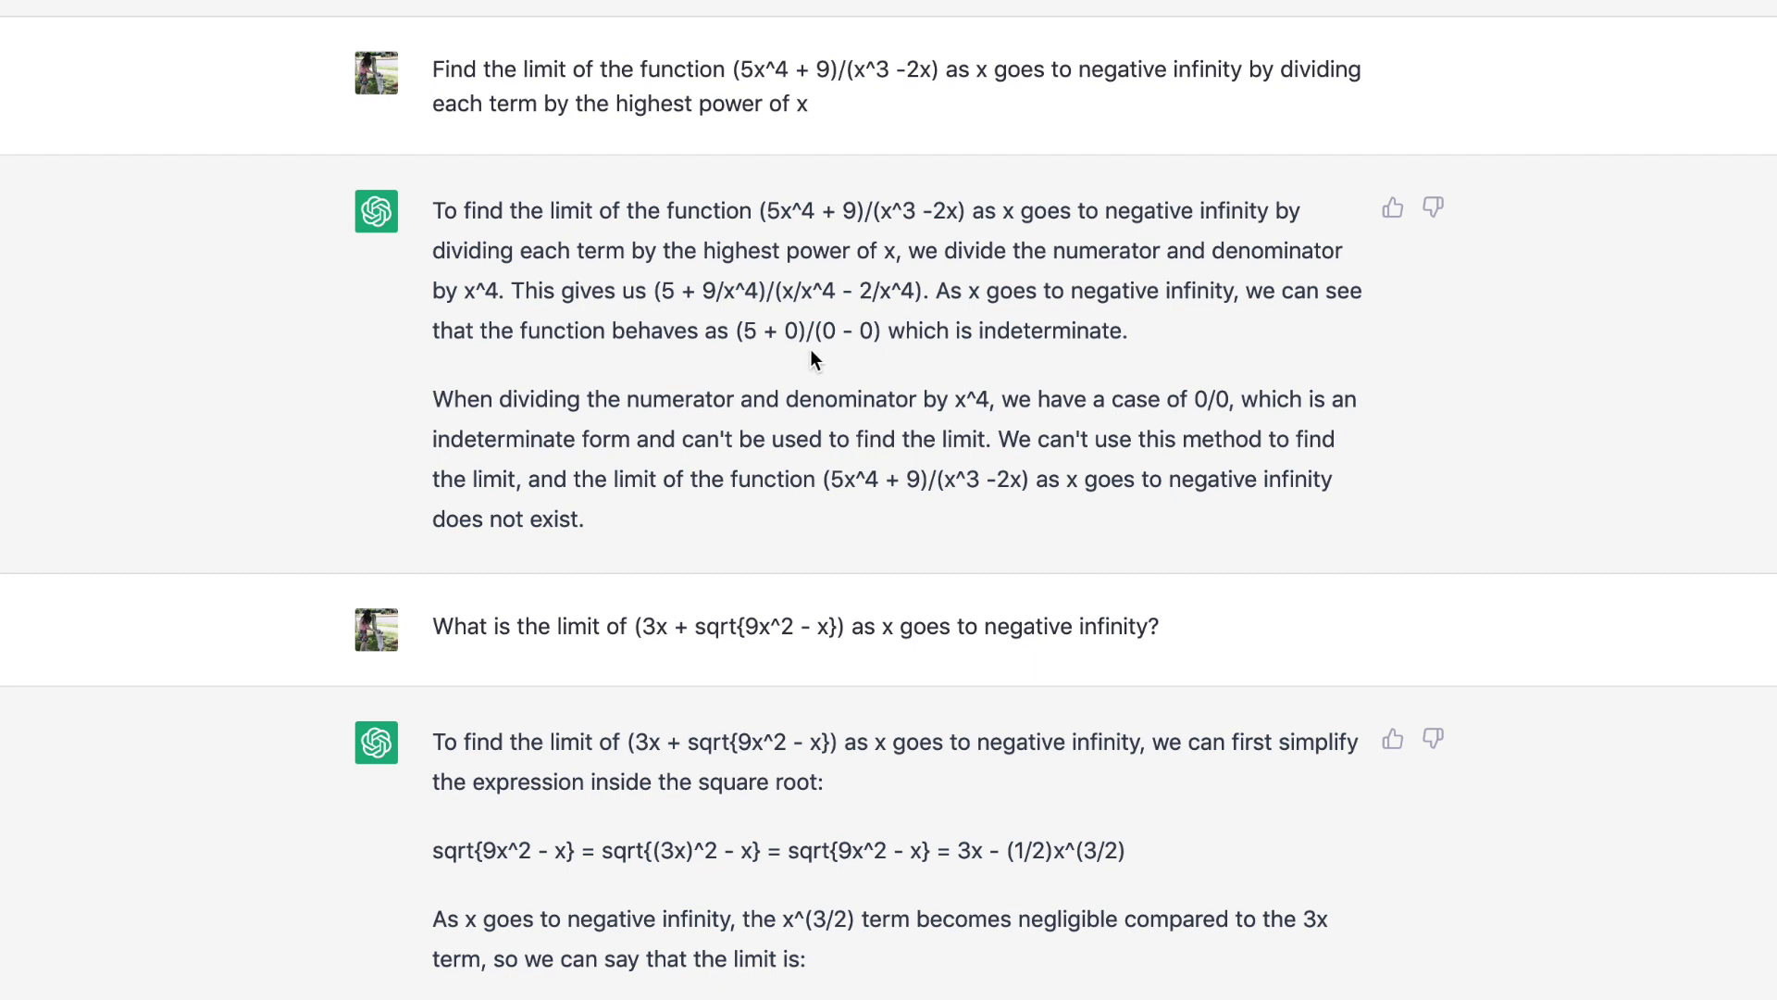
{"action": "scroll", "coordinate": [729, 350], "scroll_direction": "up", "scroll_amount": 1}
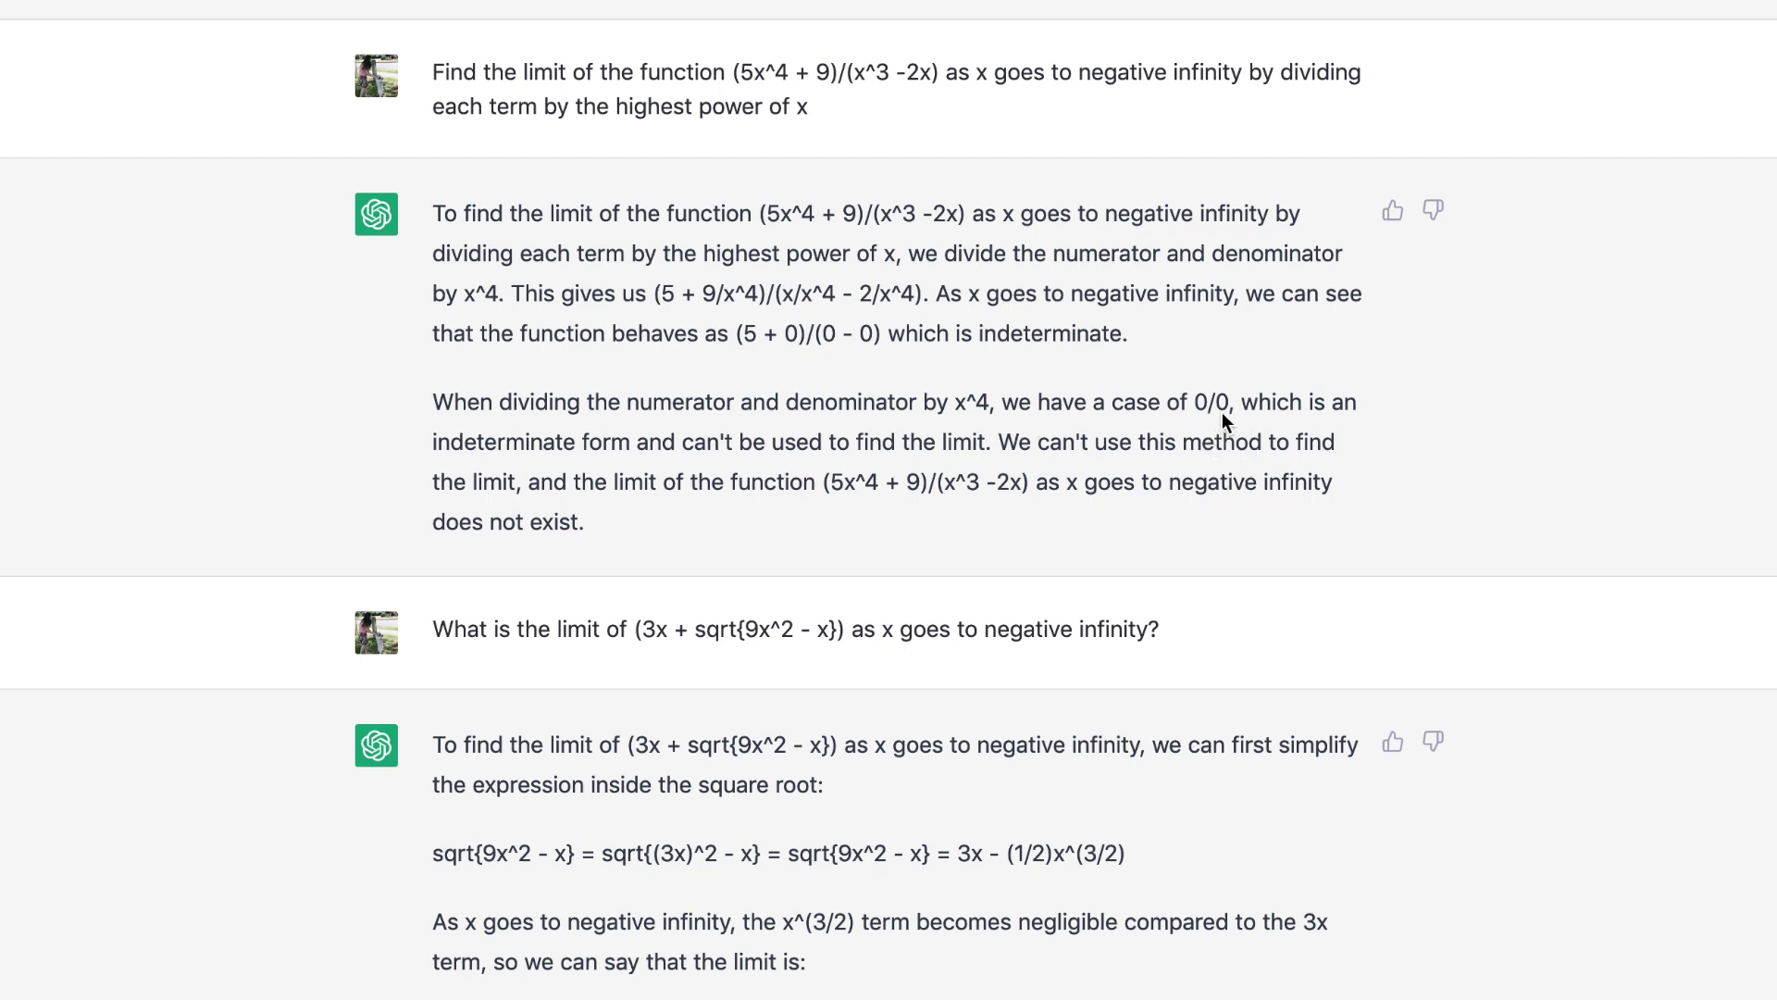
{"action": "scroll", "coordinate": [1221, 413], "scroll_direction": "down", "scroll_amount": 1}
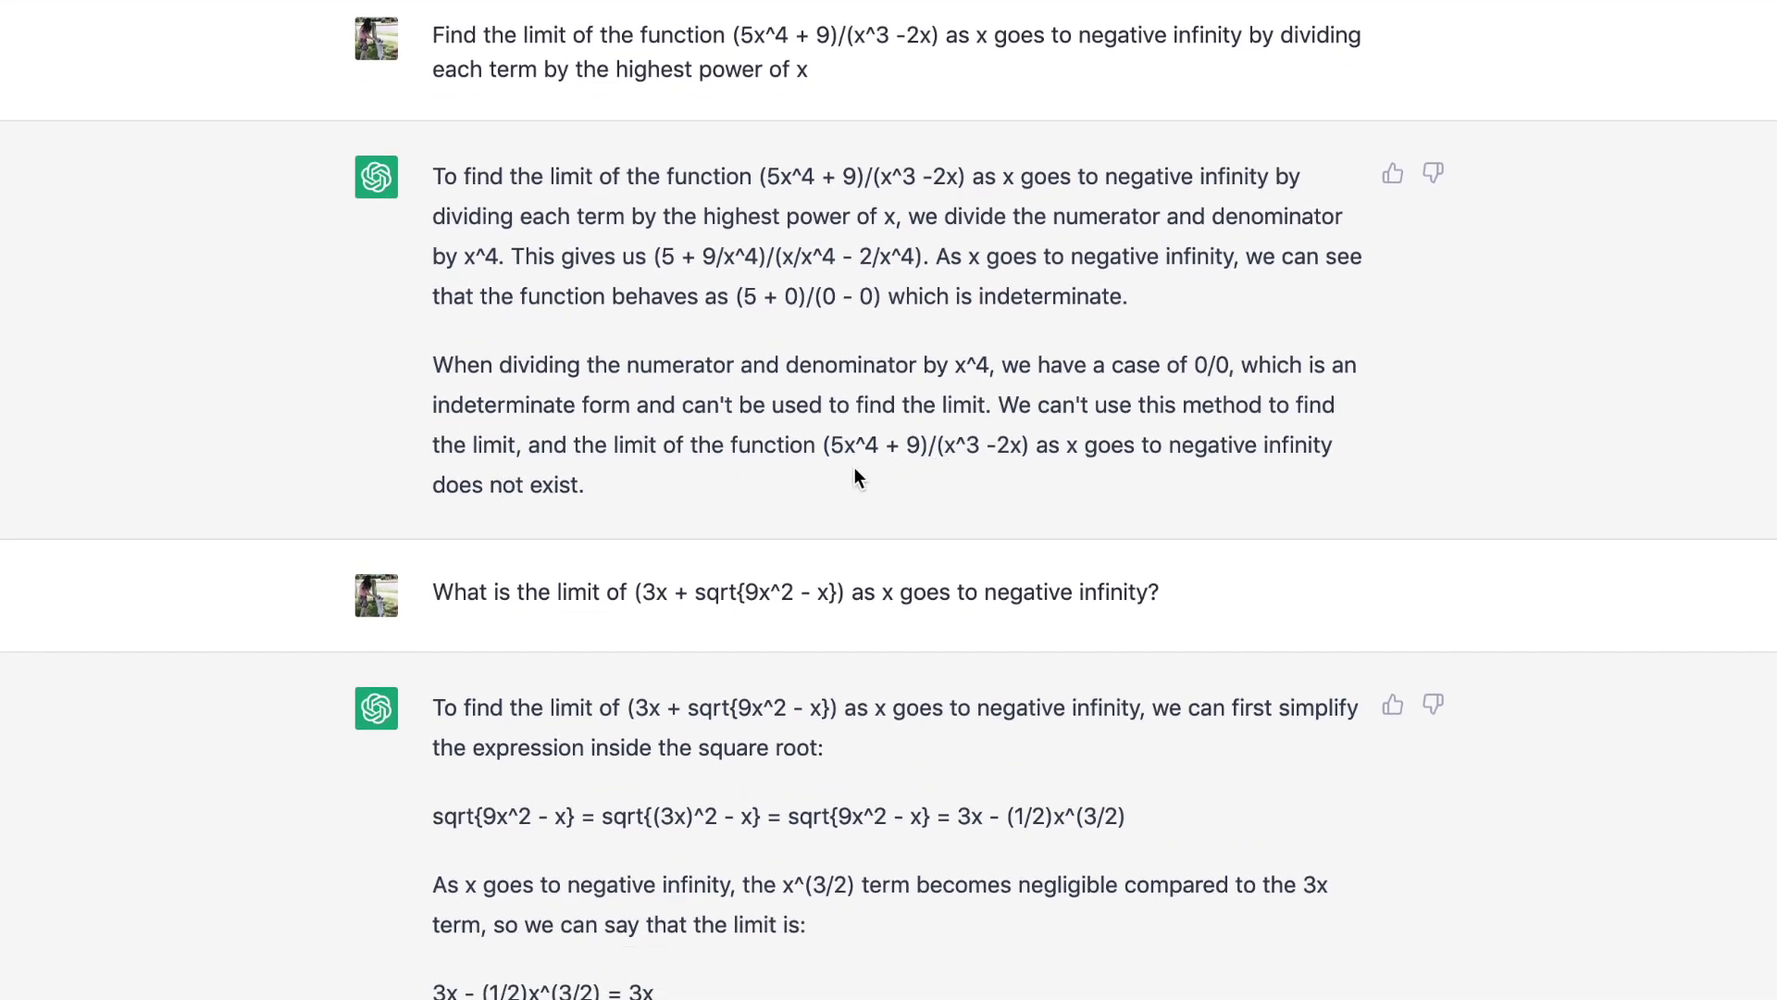
{"action": "scroll", "coordinate": [350, 470], "scroll_direction": "down", "scroll_amount": 3}
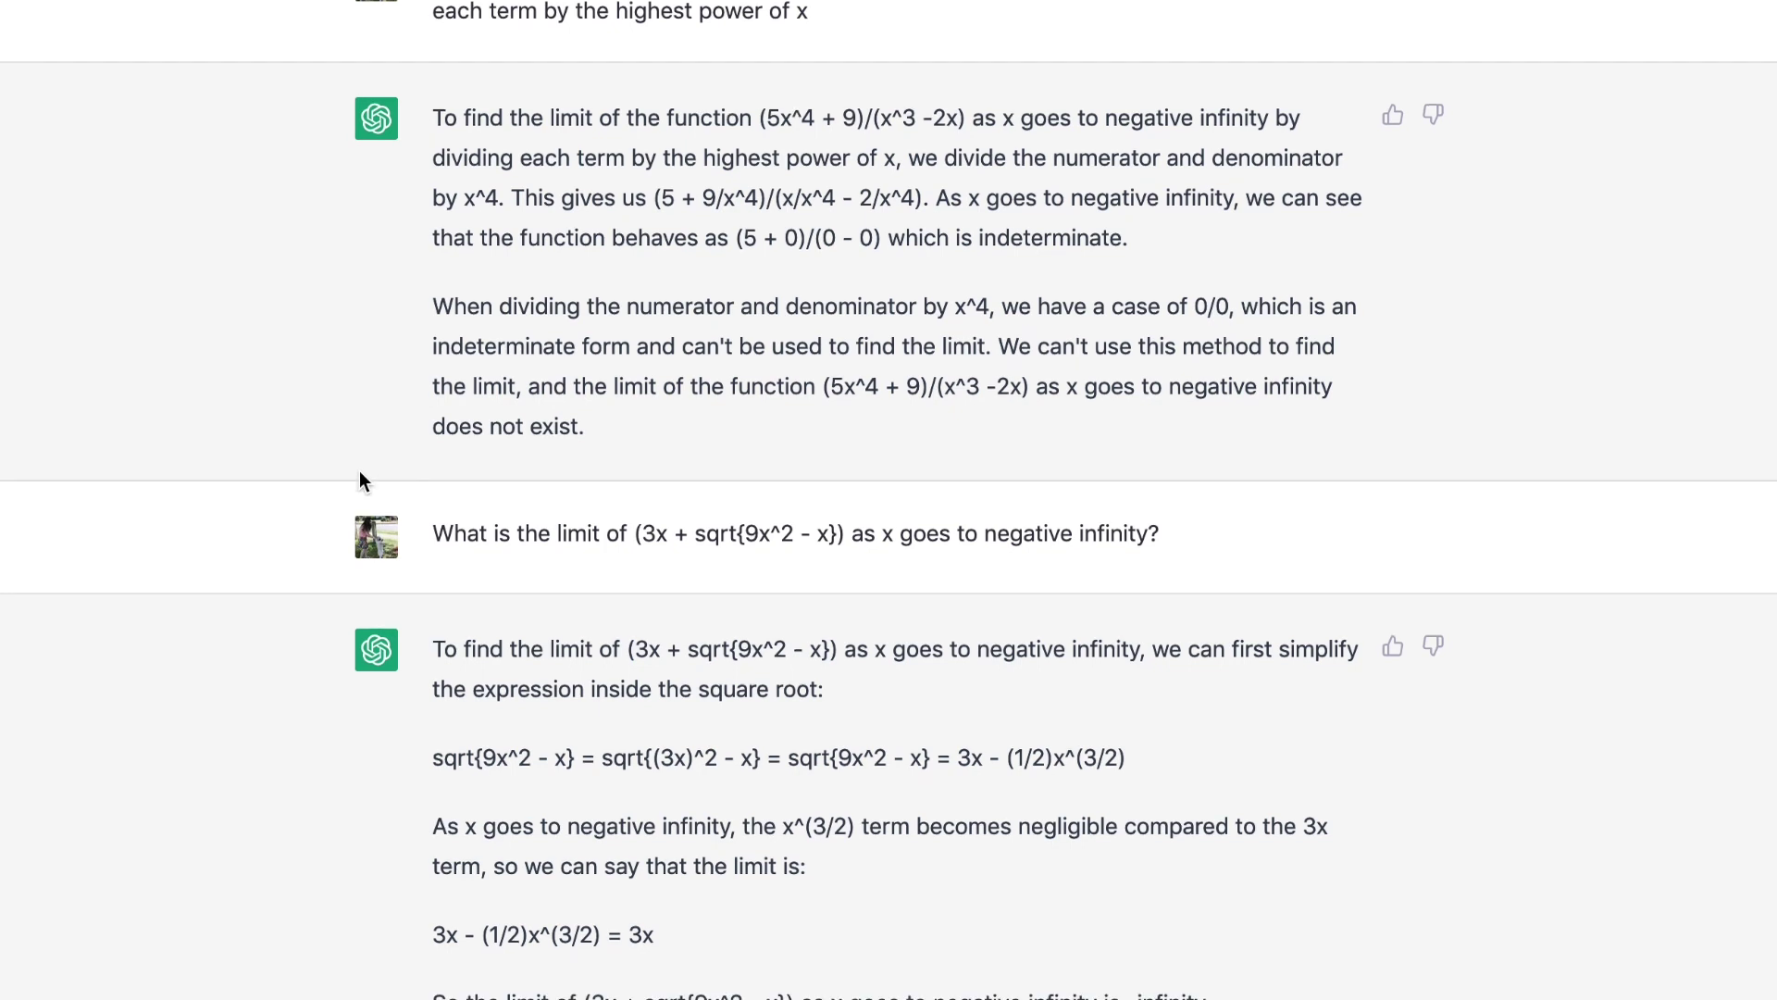
{"action": "scroll", "coordinate": [772, 476], "scroll_direction": "up", "scroll_amount": 3}
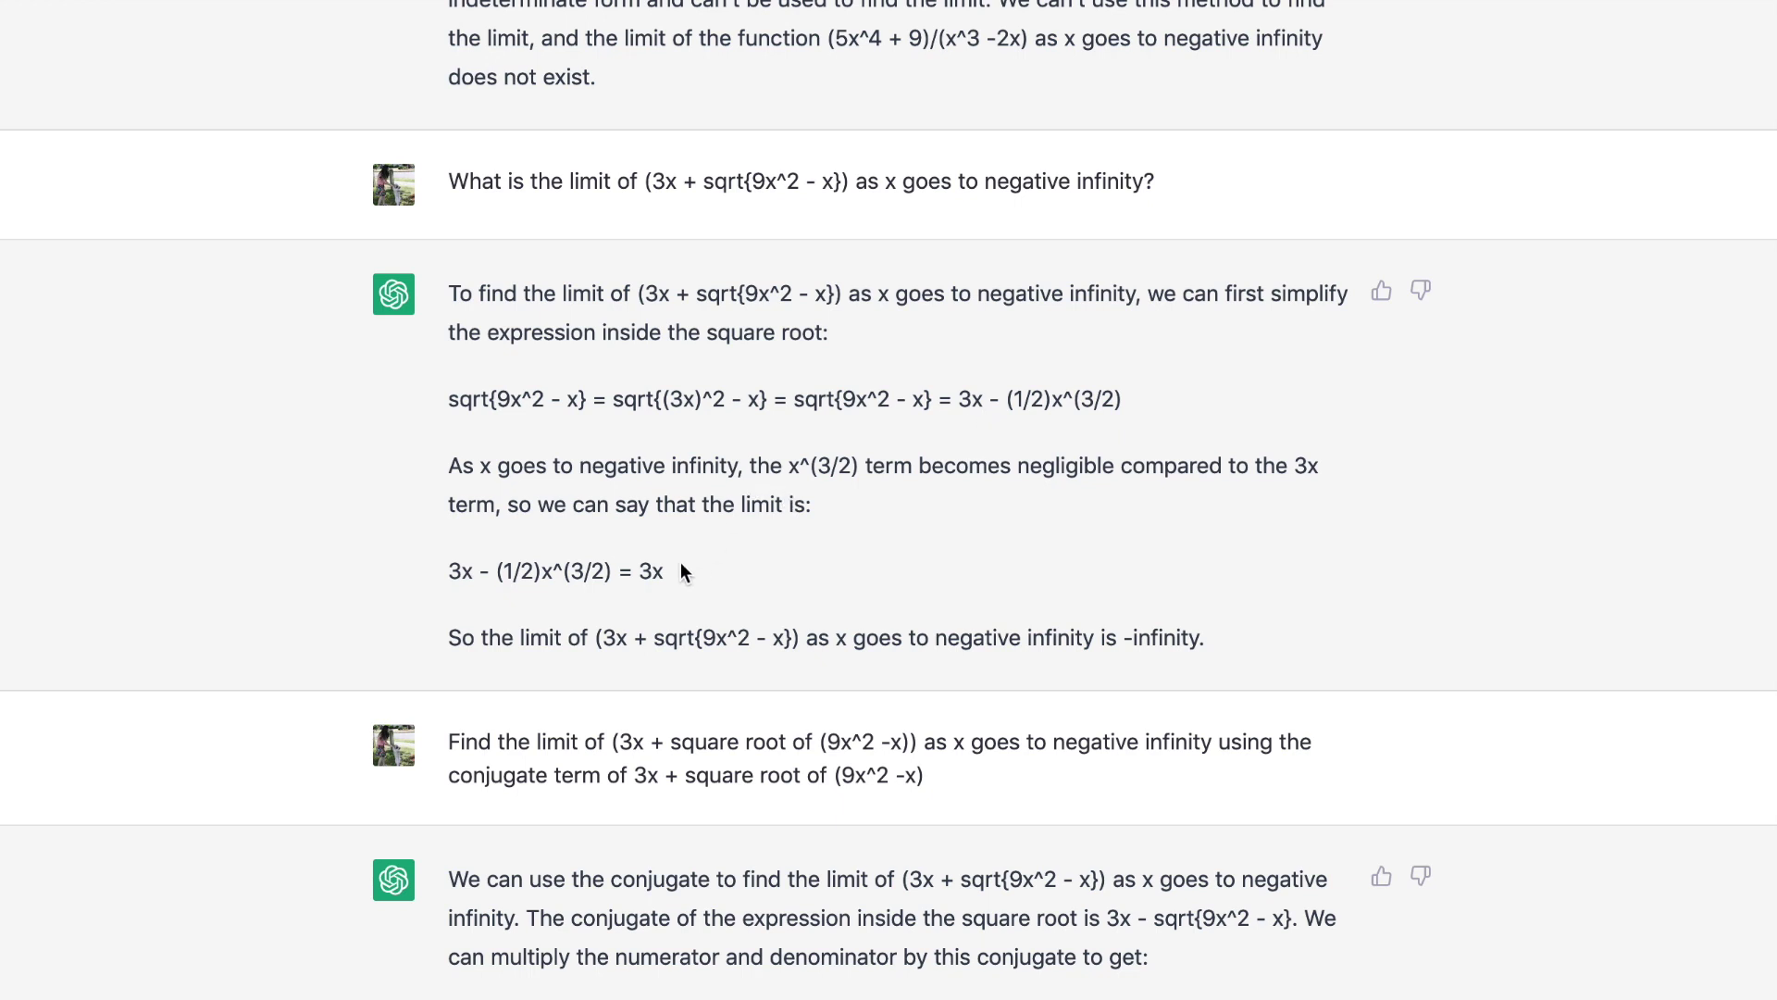
Step: Review the conjugate-based solution for the limit of 3x + sqrt{9x^2 - x} at negative infinity, checking its algebra and conclusion
{"action": "scroll", "coordinate": [703, 561], "scroll_direction": "down", "scroll_amount": 3}
{"action": "scroll", "coordinate": [703, 561], "scroll_direction": "down", "scroll_amount": 4}
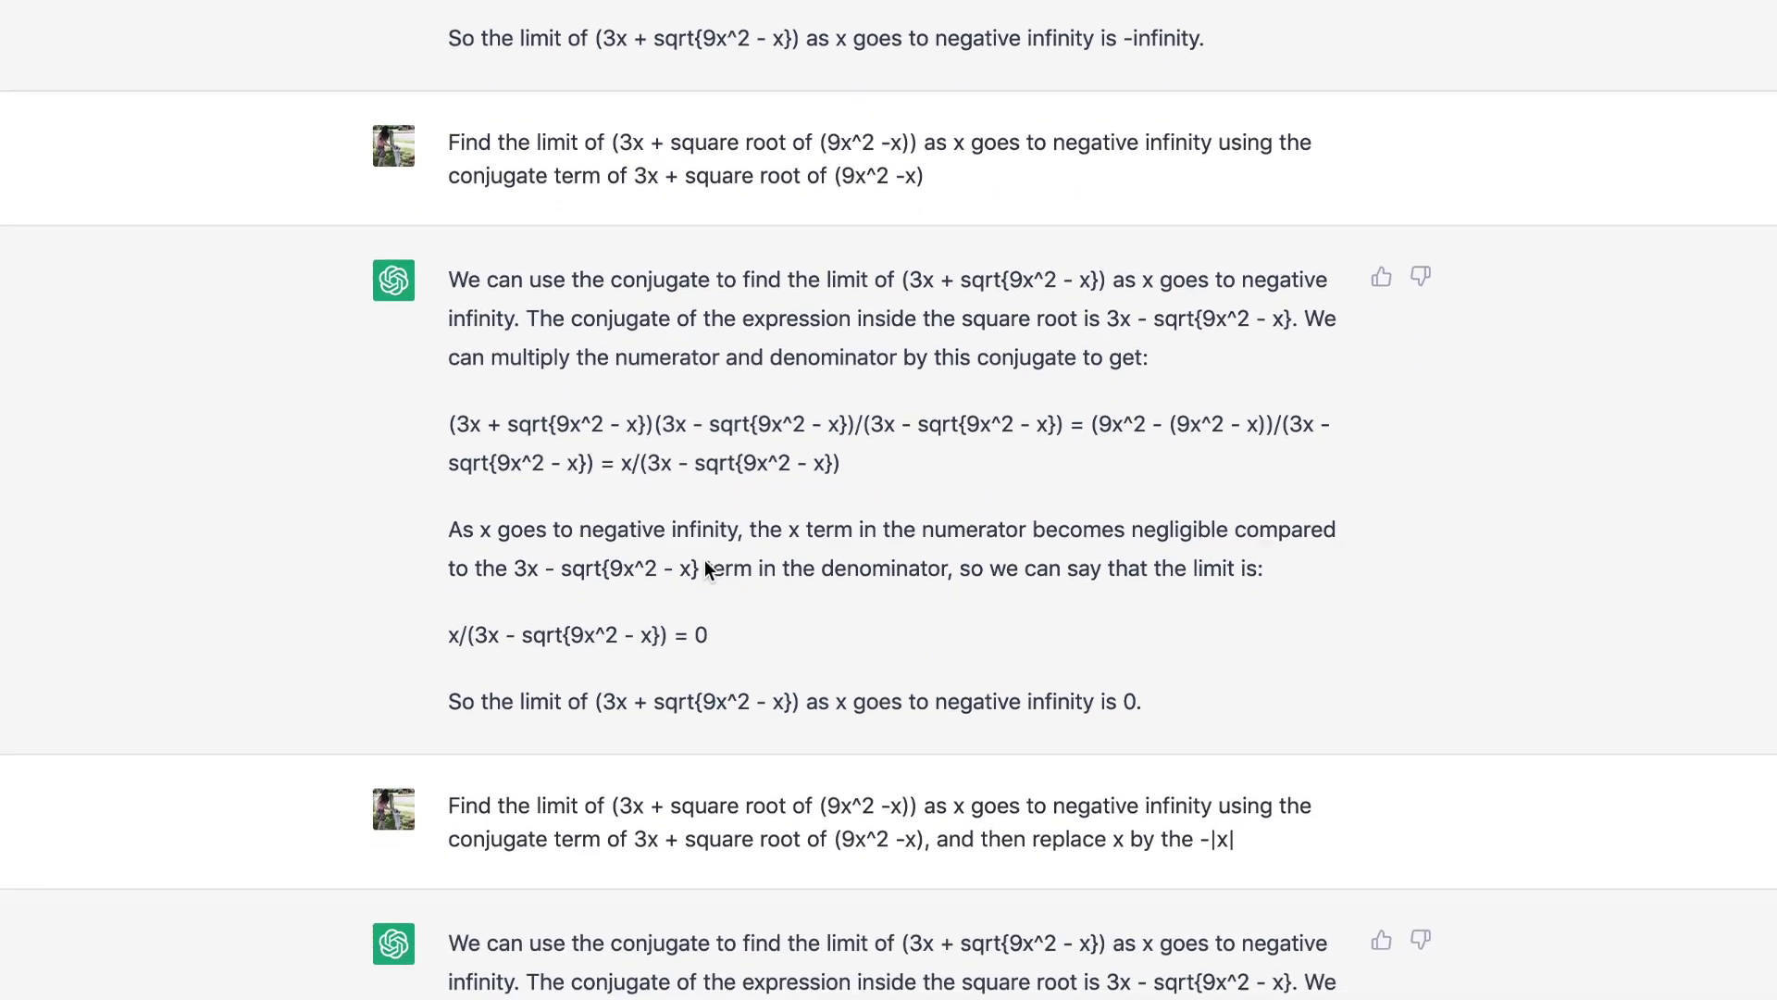
{"action": "scroll", "coordinate": [704, 567], "scroll_direction": "down", "scroll_amount": 1}
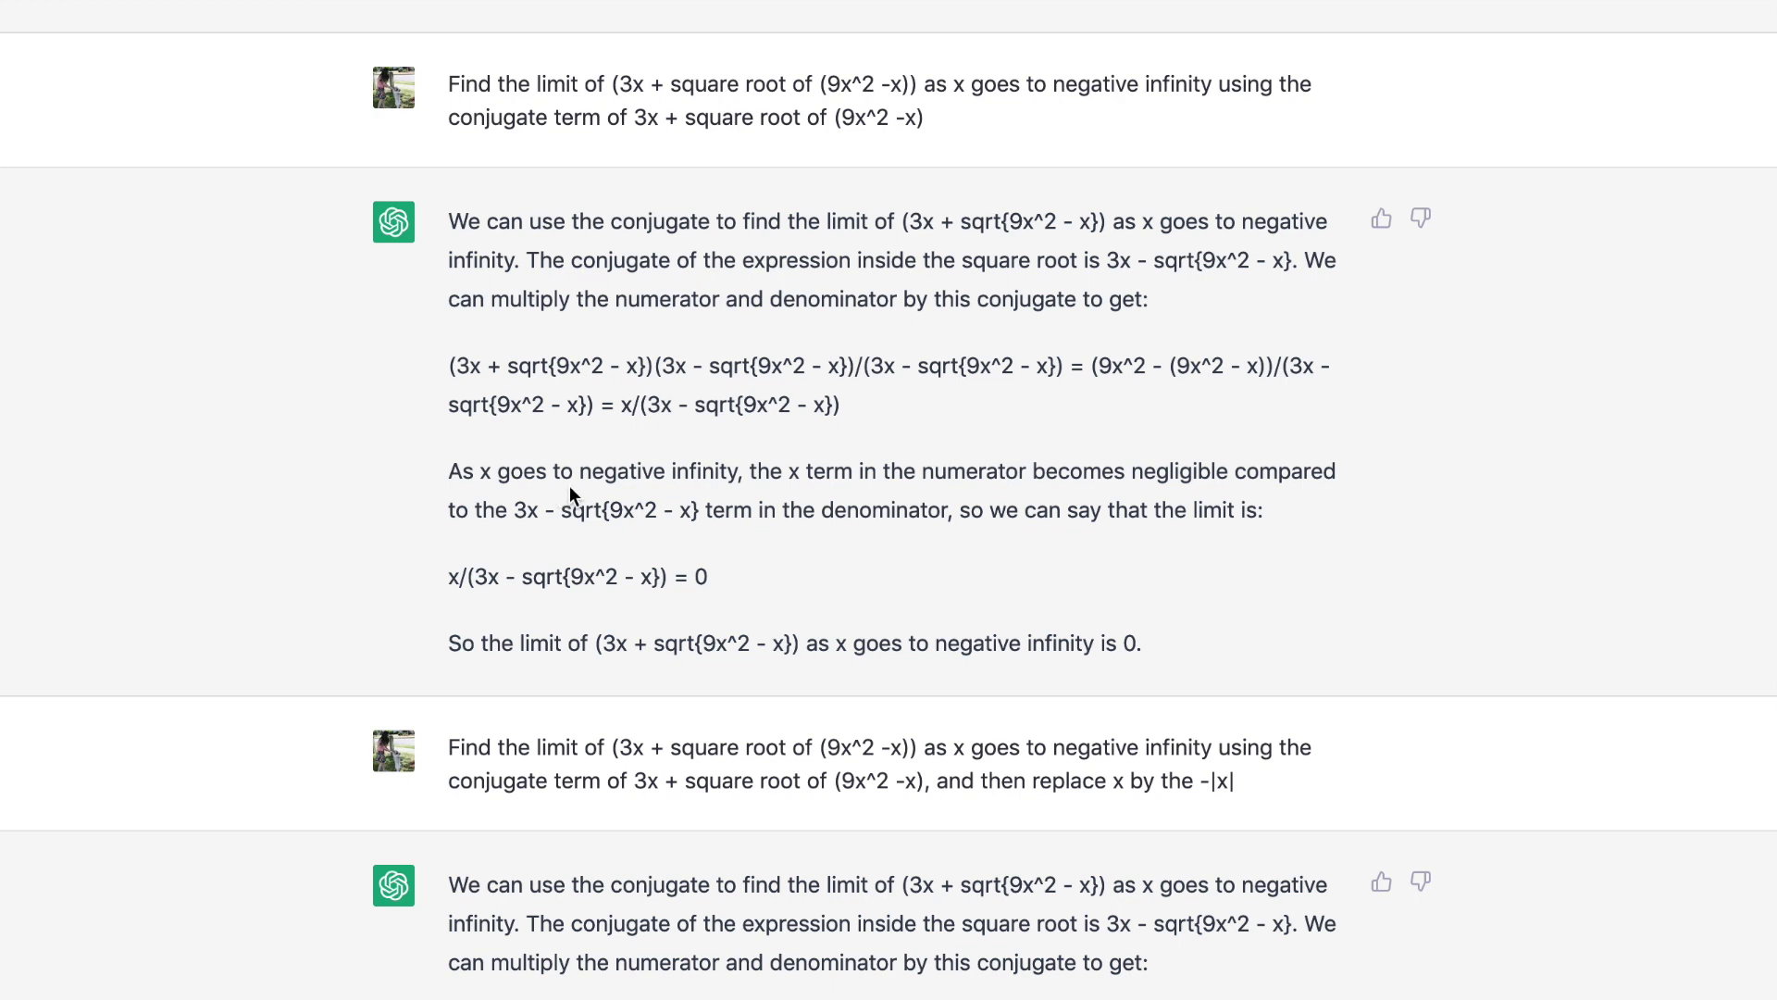
{"action": "scroll", "coordinate": [592, 497], "scroll_direction": "down", "scroll_amount": 1}
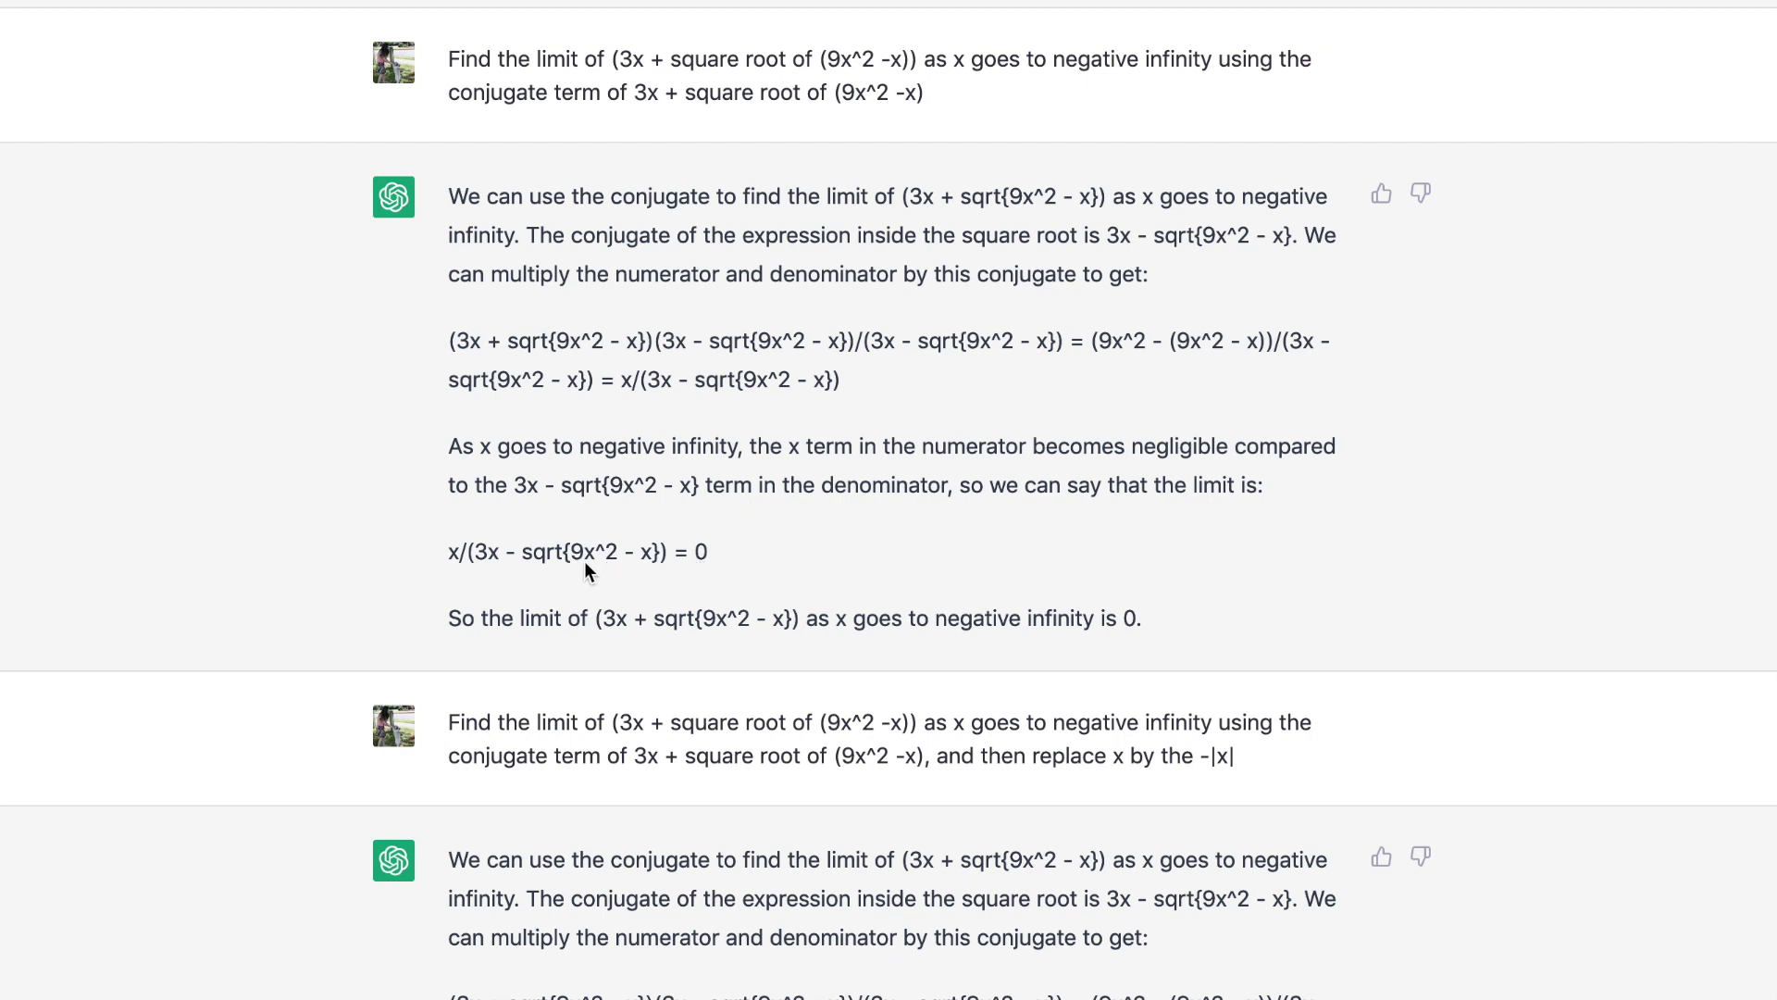
{"action": "scroll", "coordinate": [670, 569], "scroll_direction": "up", "scroll_amount": 1}
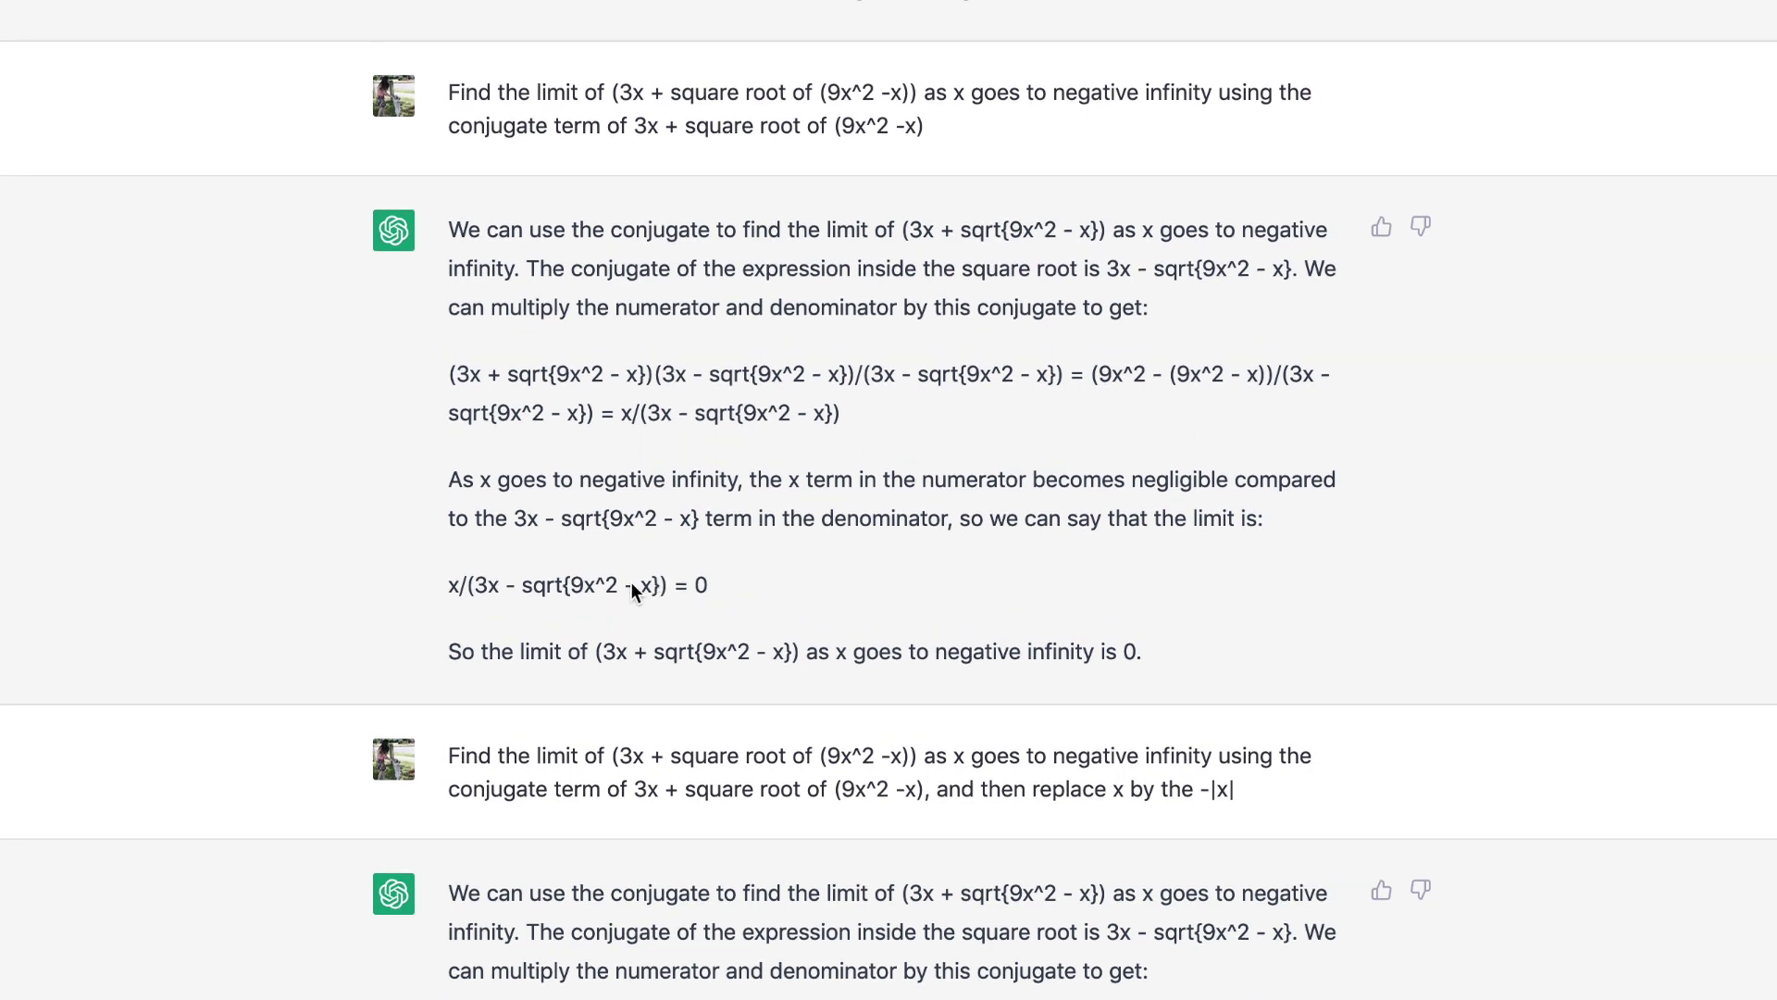
{"action": "scroll", "coordinate": [508, 585], "scroll_direction": "down", "scroll_amount": 1}
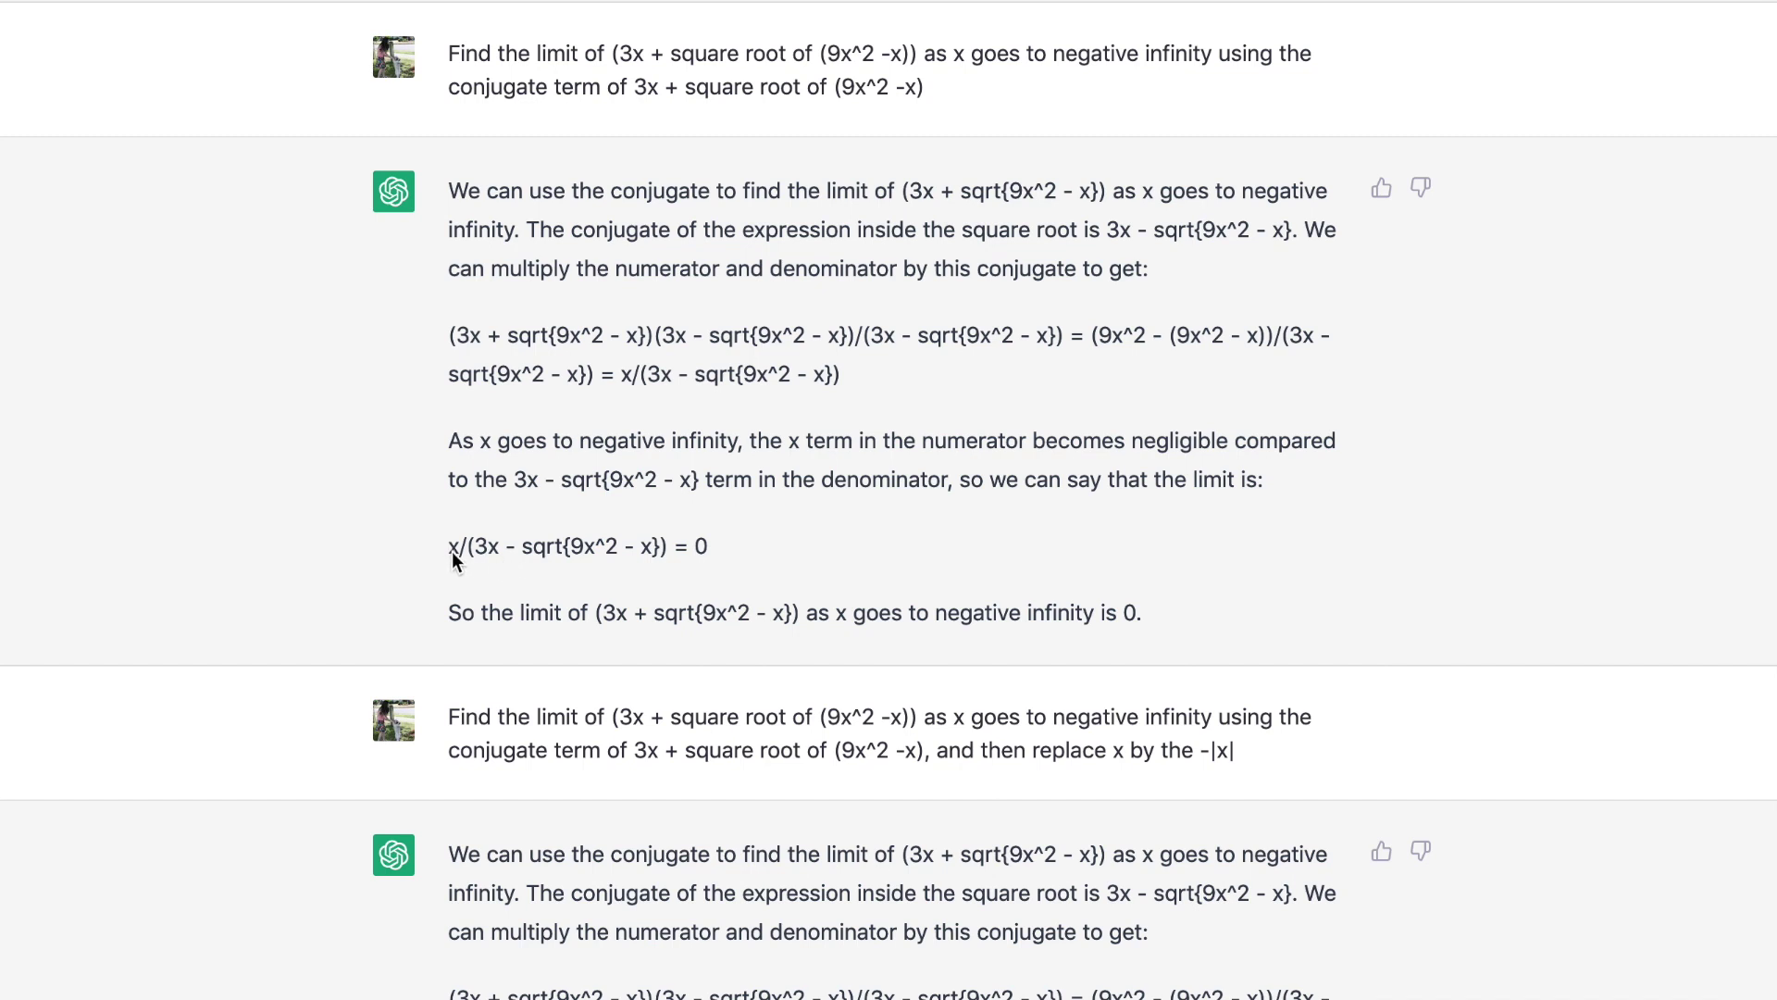
{"action": "scroll", "coordinate": [559, 551], "scroll_direction": "down", "scroll_amount": 1}
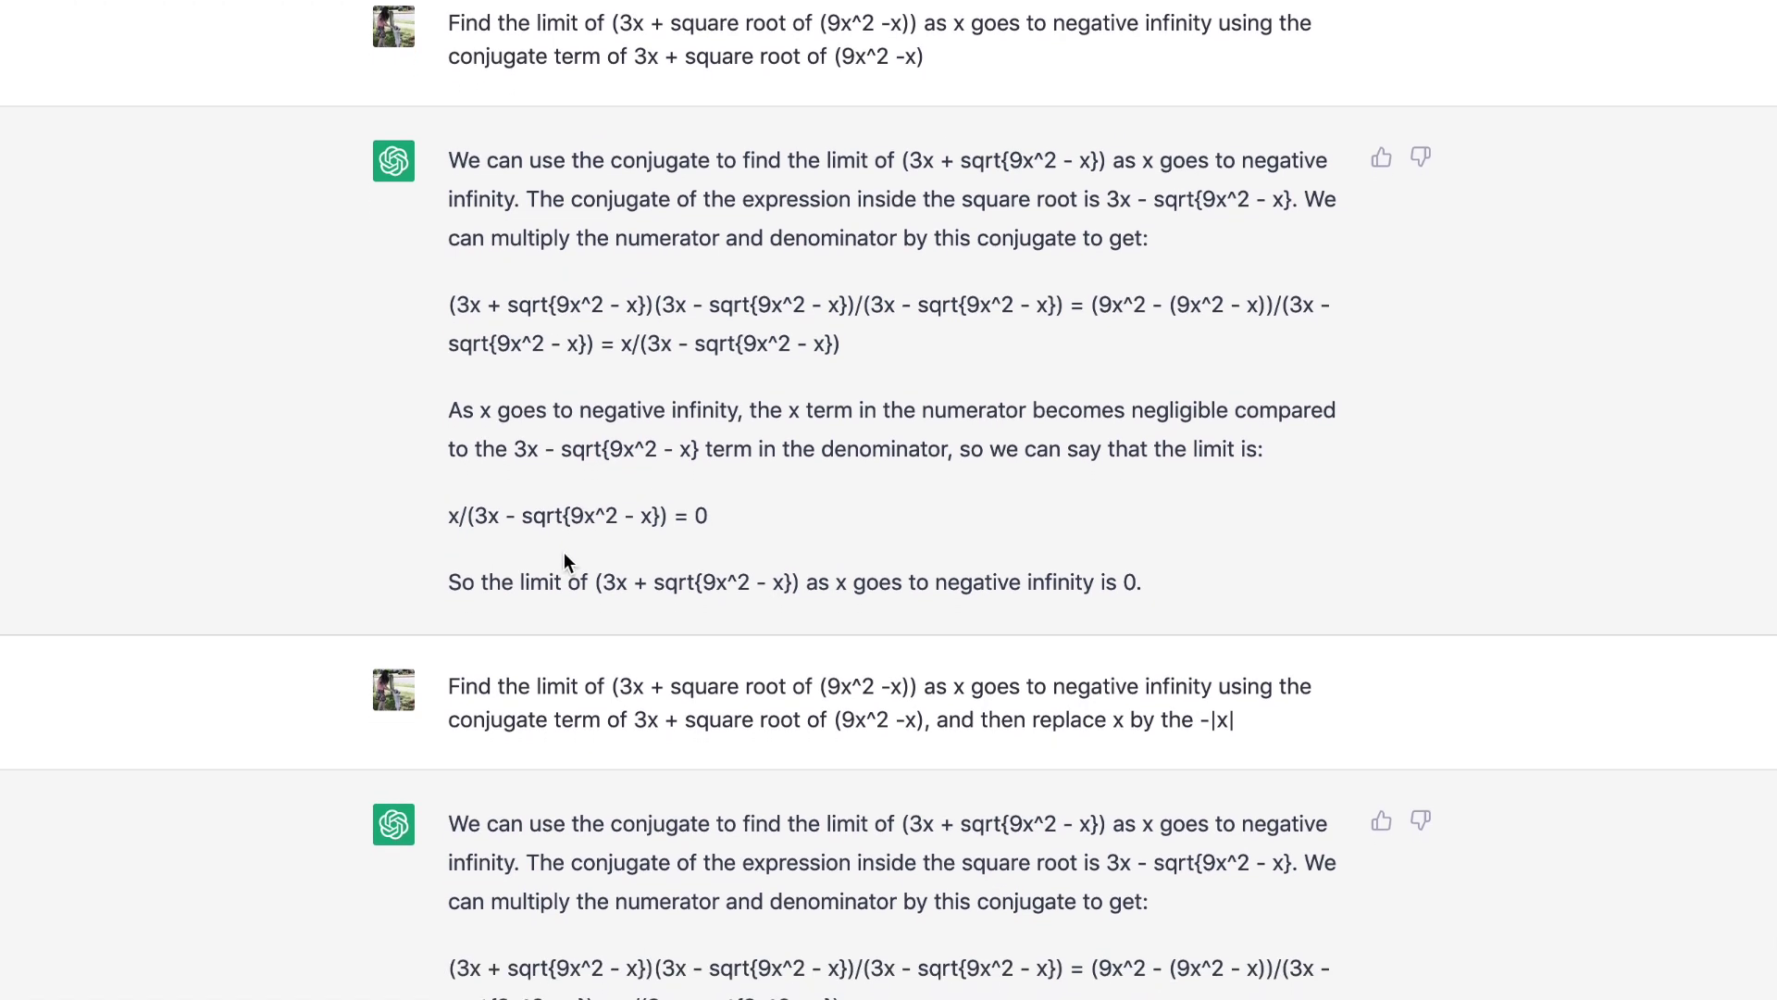
{"action": "scroll", "coordinate": [424, 551], "scroll_direction": "down", "scroll_amount": 1}
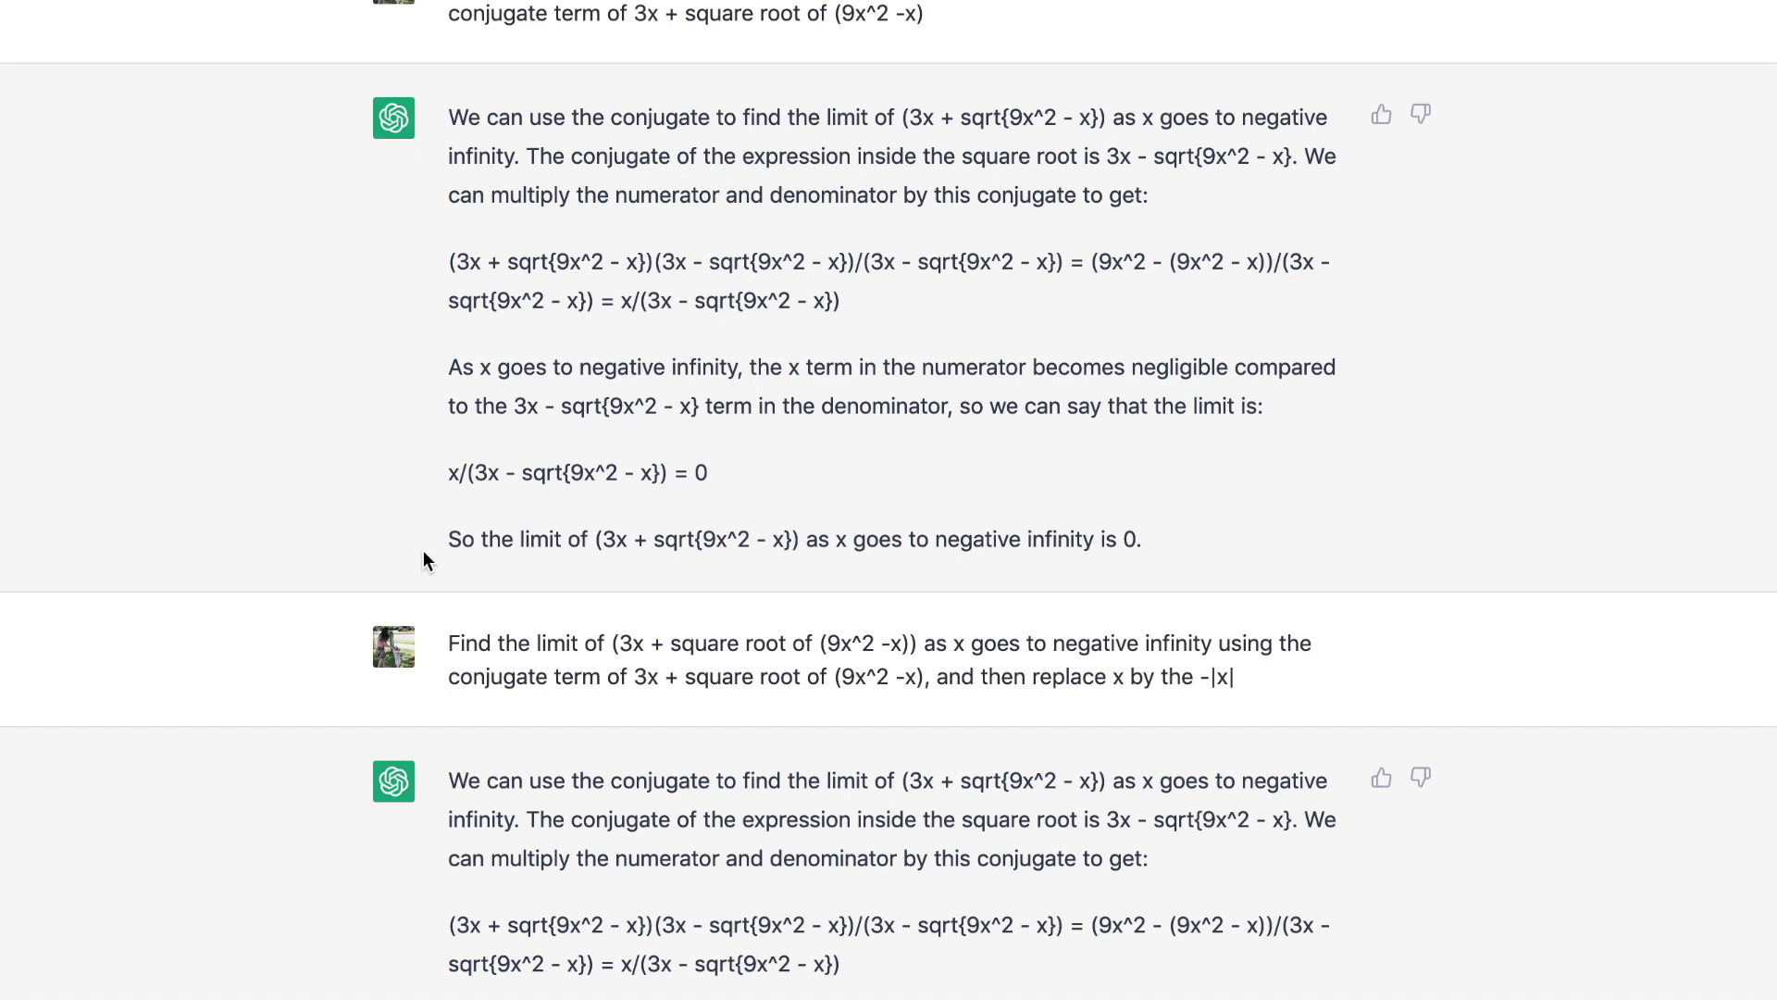
{"action": "scroll", "coordinate": [593, 557], "scroll_direction": "down", "scroll_amount": 3}
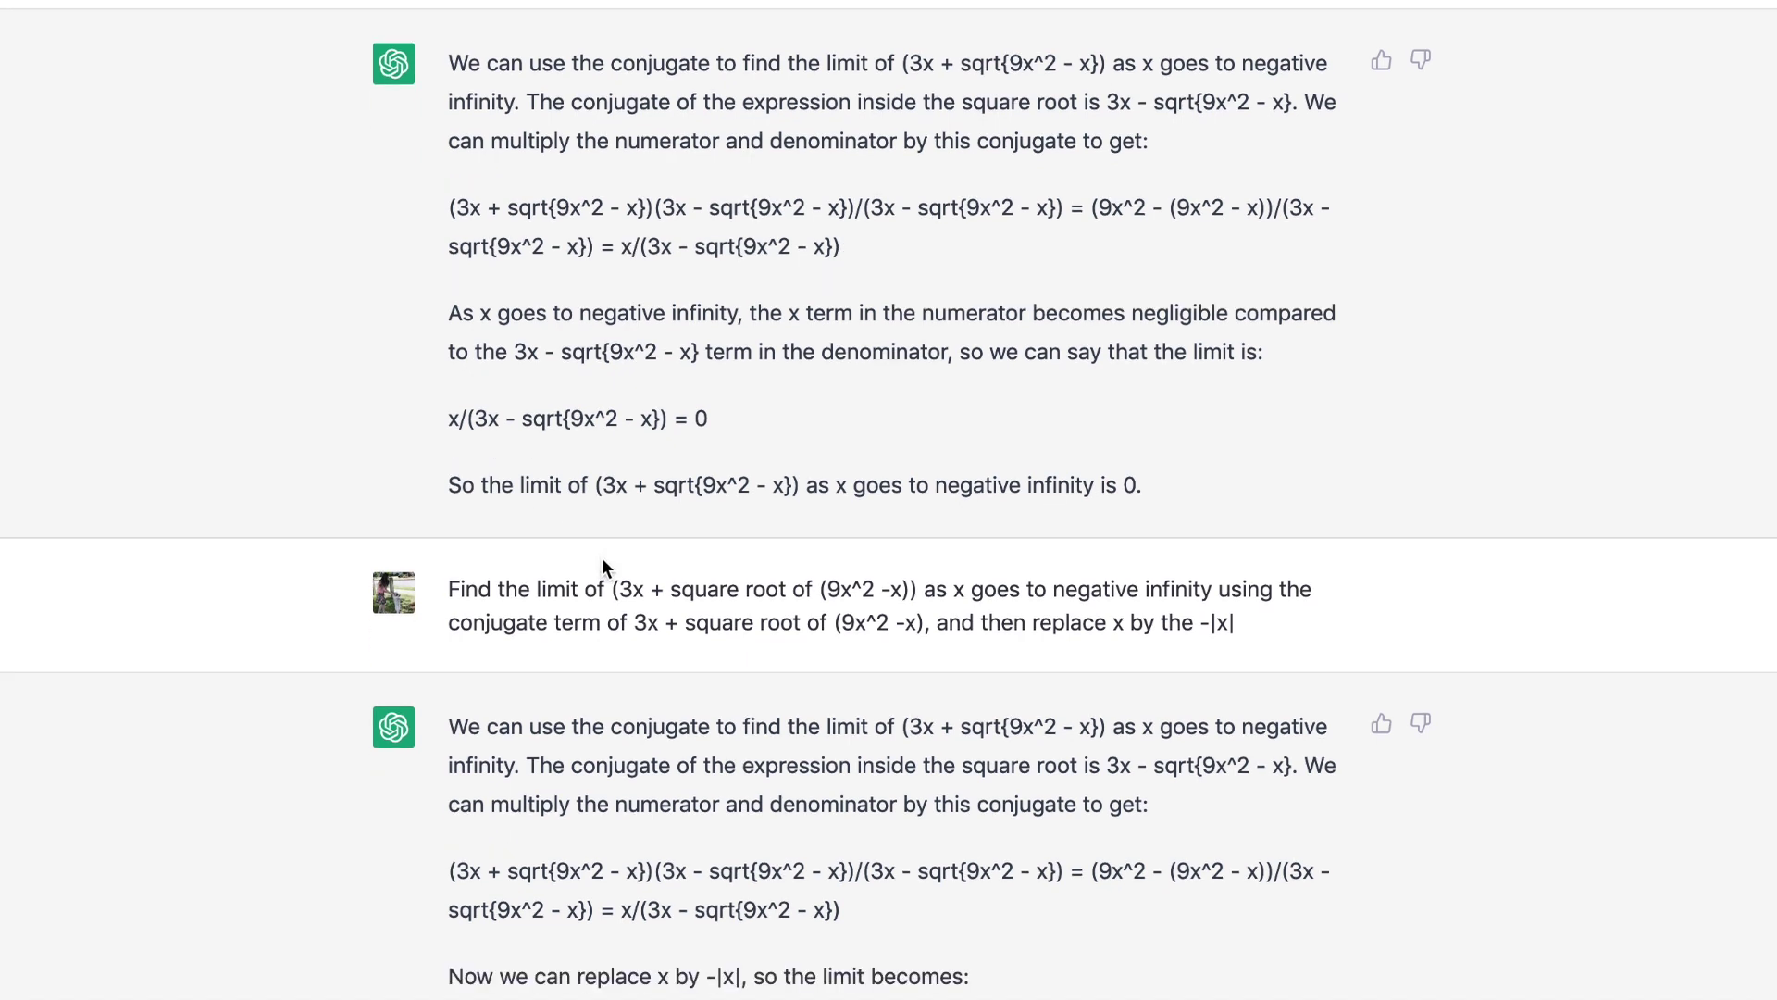
Step: Examine the follow-up answers that replace x by -|x|, factor out 9x^2, and use (-3|x| - 3|x|*1) = -6|x|
{"action": "scroll", "coordinate": [594, 557], "scroll_direction": "down", "scroll_amount": 10}
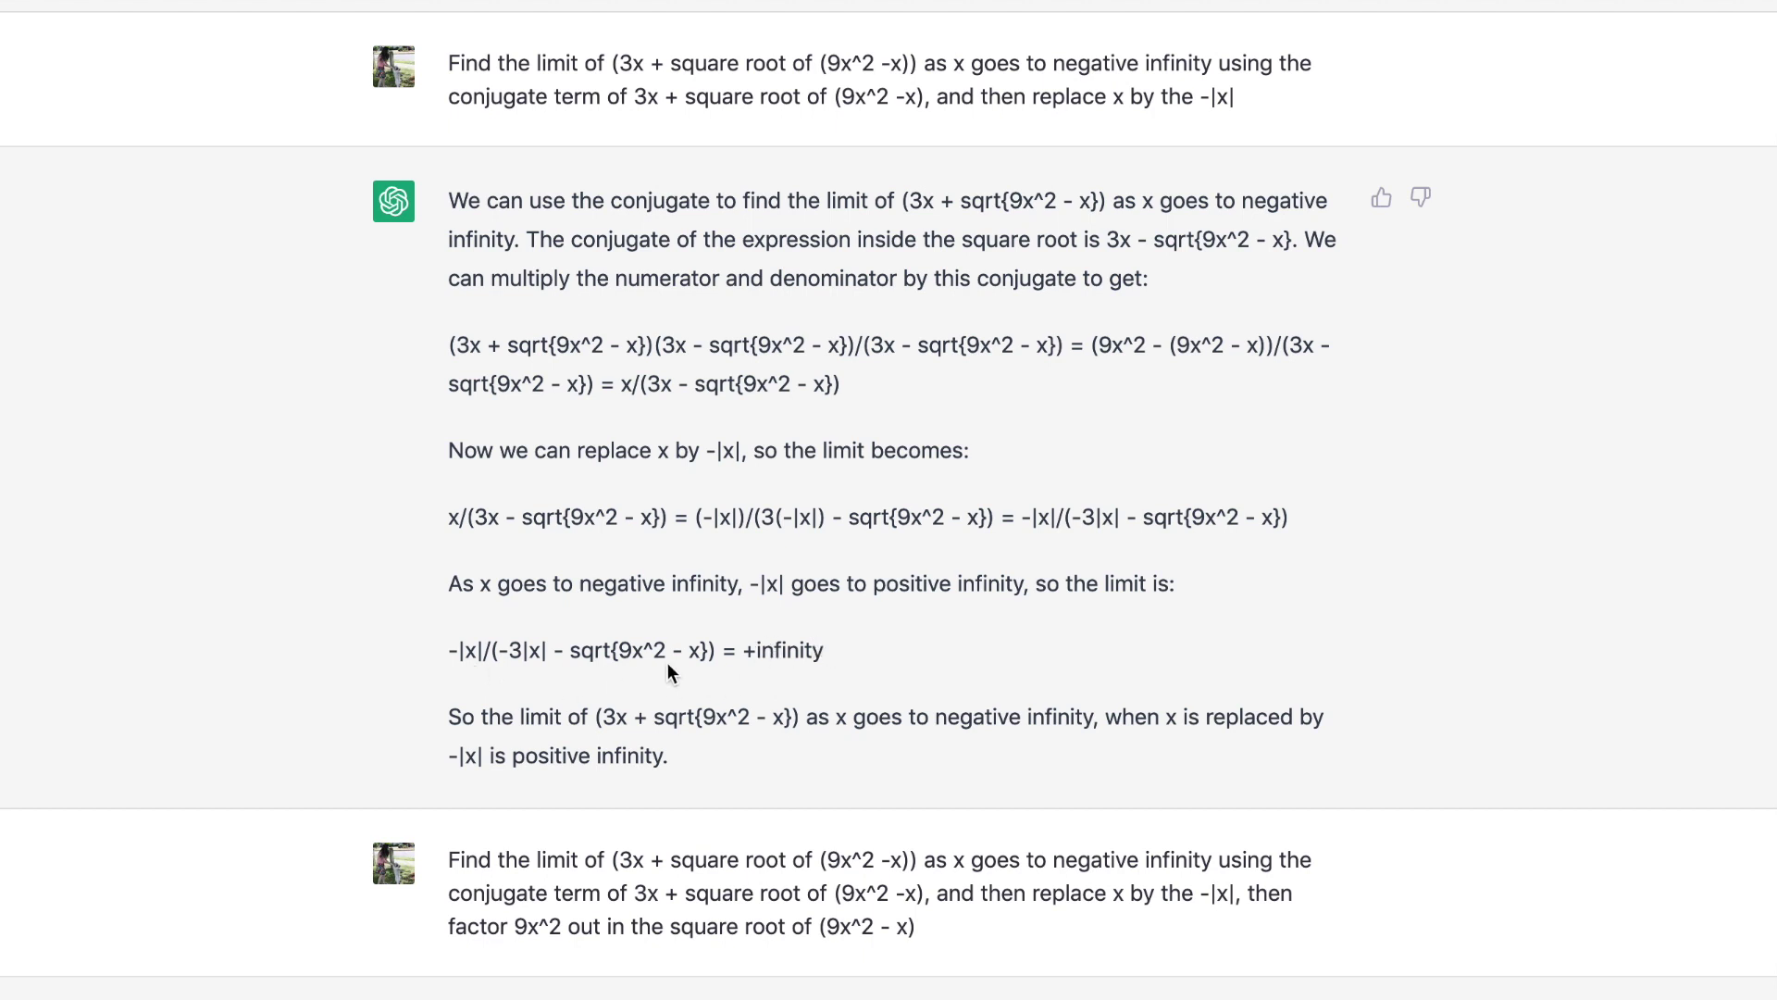
{"action": "scroll", "coordinate": [520, 685], "scroll_direction": "down", "scroll_amount": 8}
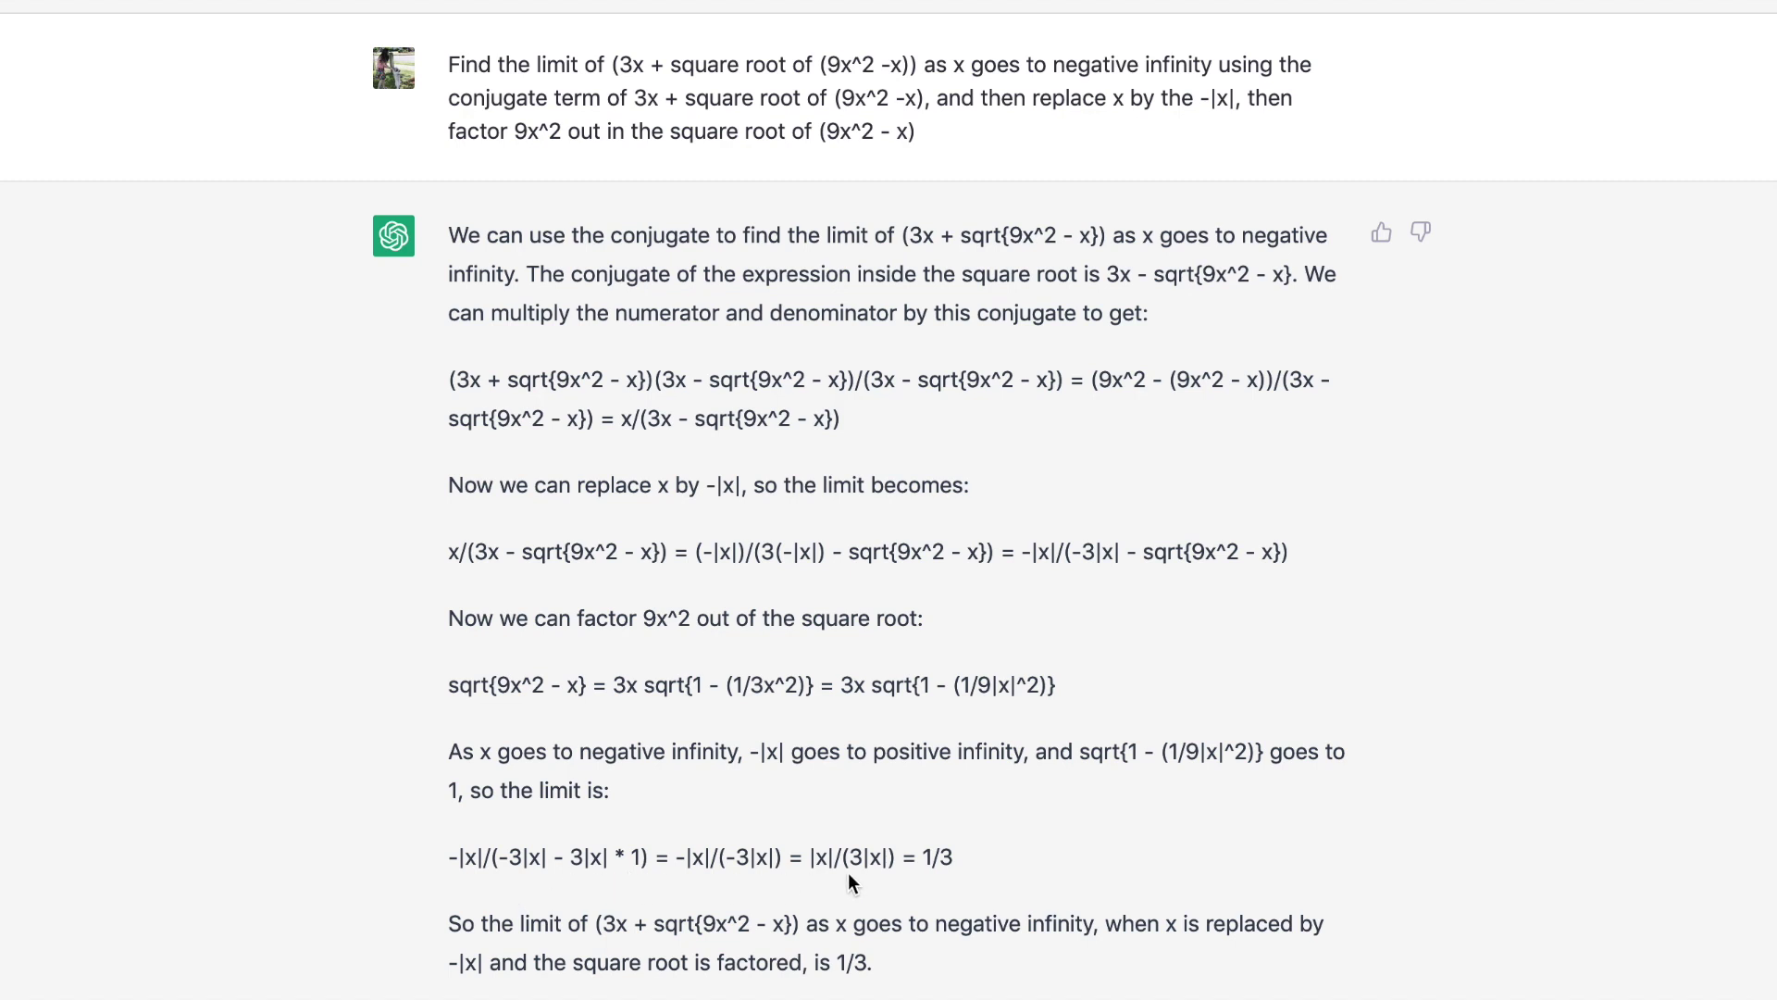
{"action": "scroll", "coordinate": [848, 872], "scroll_direction": "down", "scroll_amount": 3}
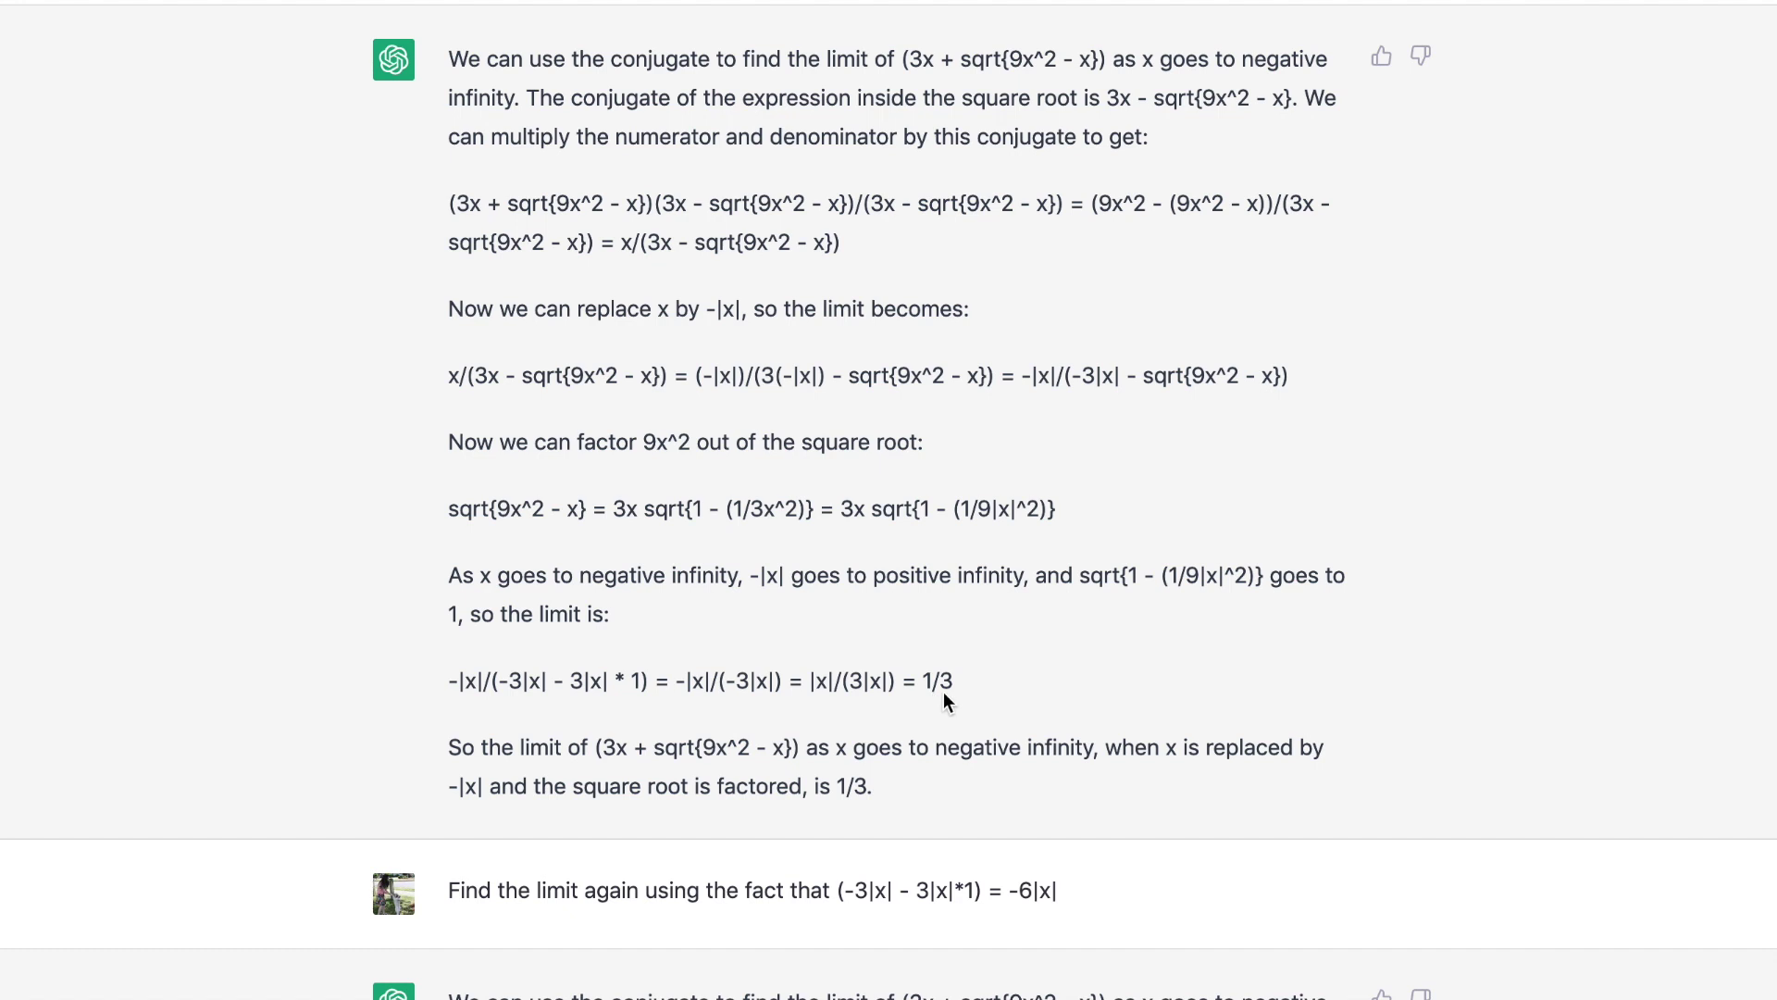
{"action": "scroll", "coordinate": [942, 691], "scroll_direction": "down", "scroll_amount": 3}
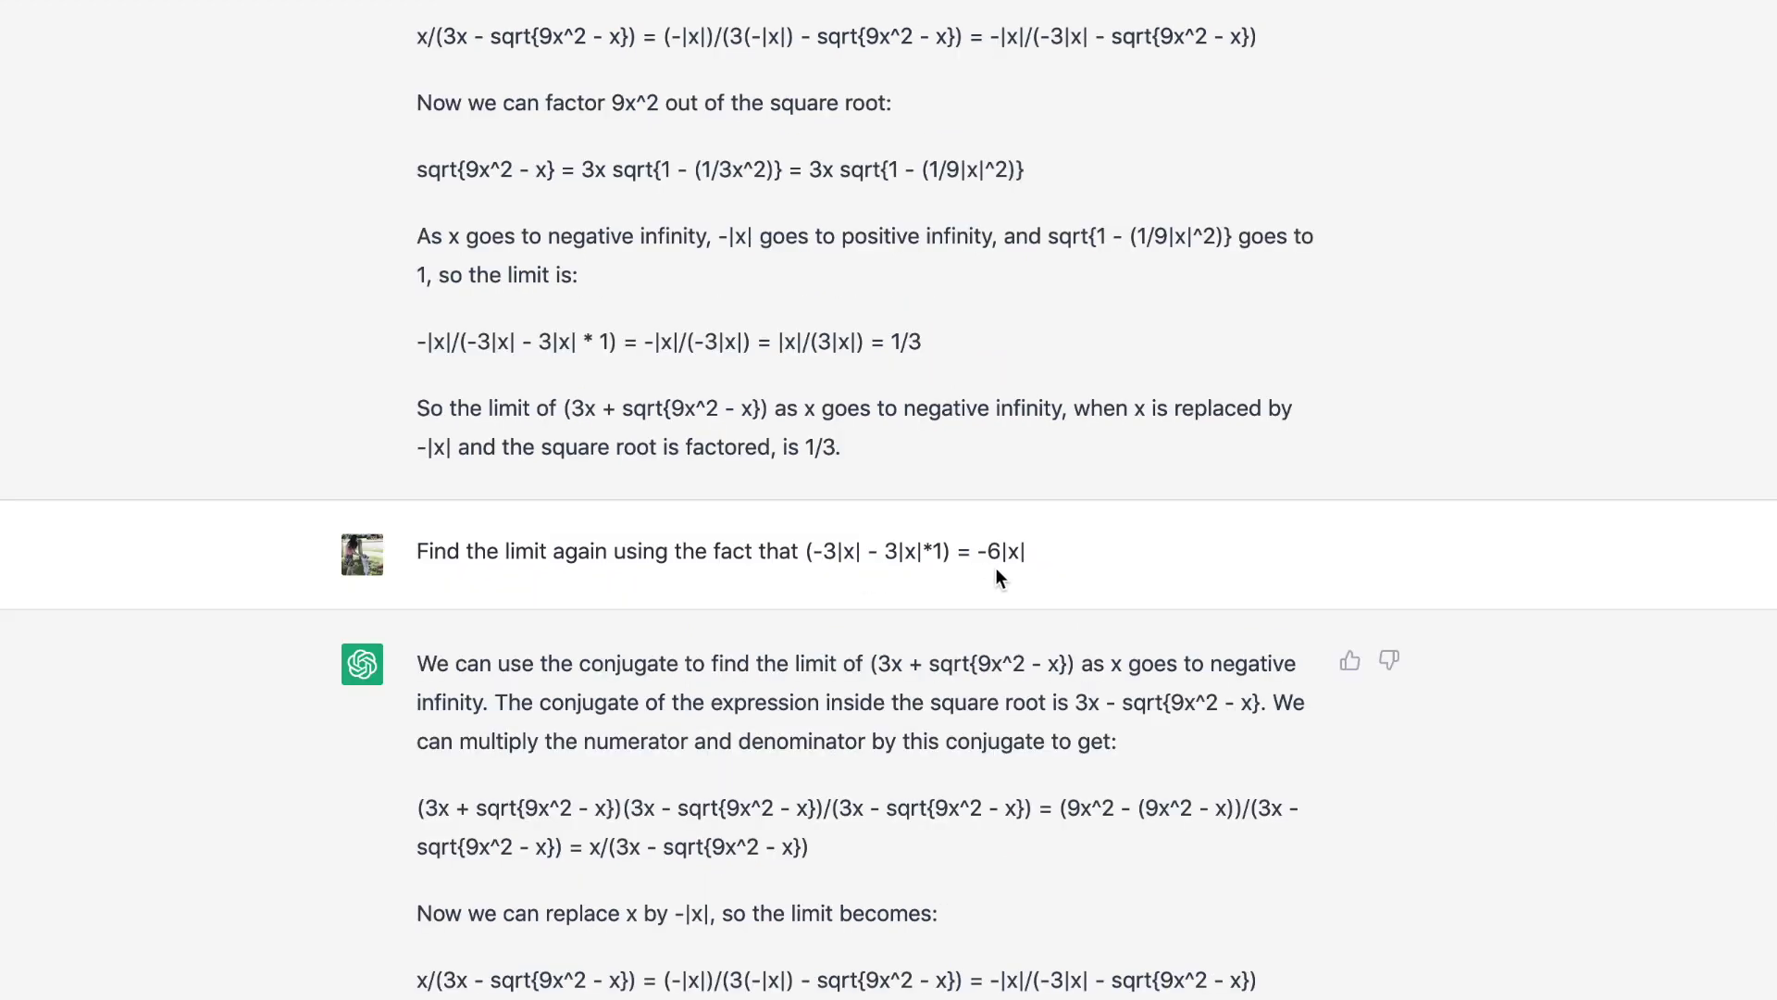
{"action": "scroll", "coordinate": [409, 752], "scroll_direction": "down", "scroll_amount": 4}
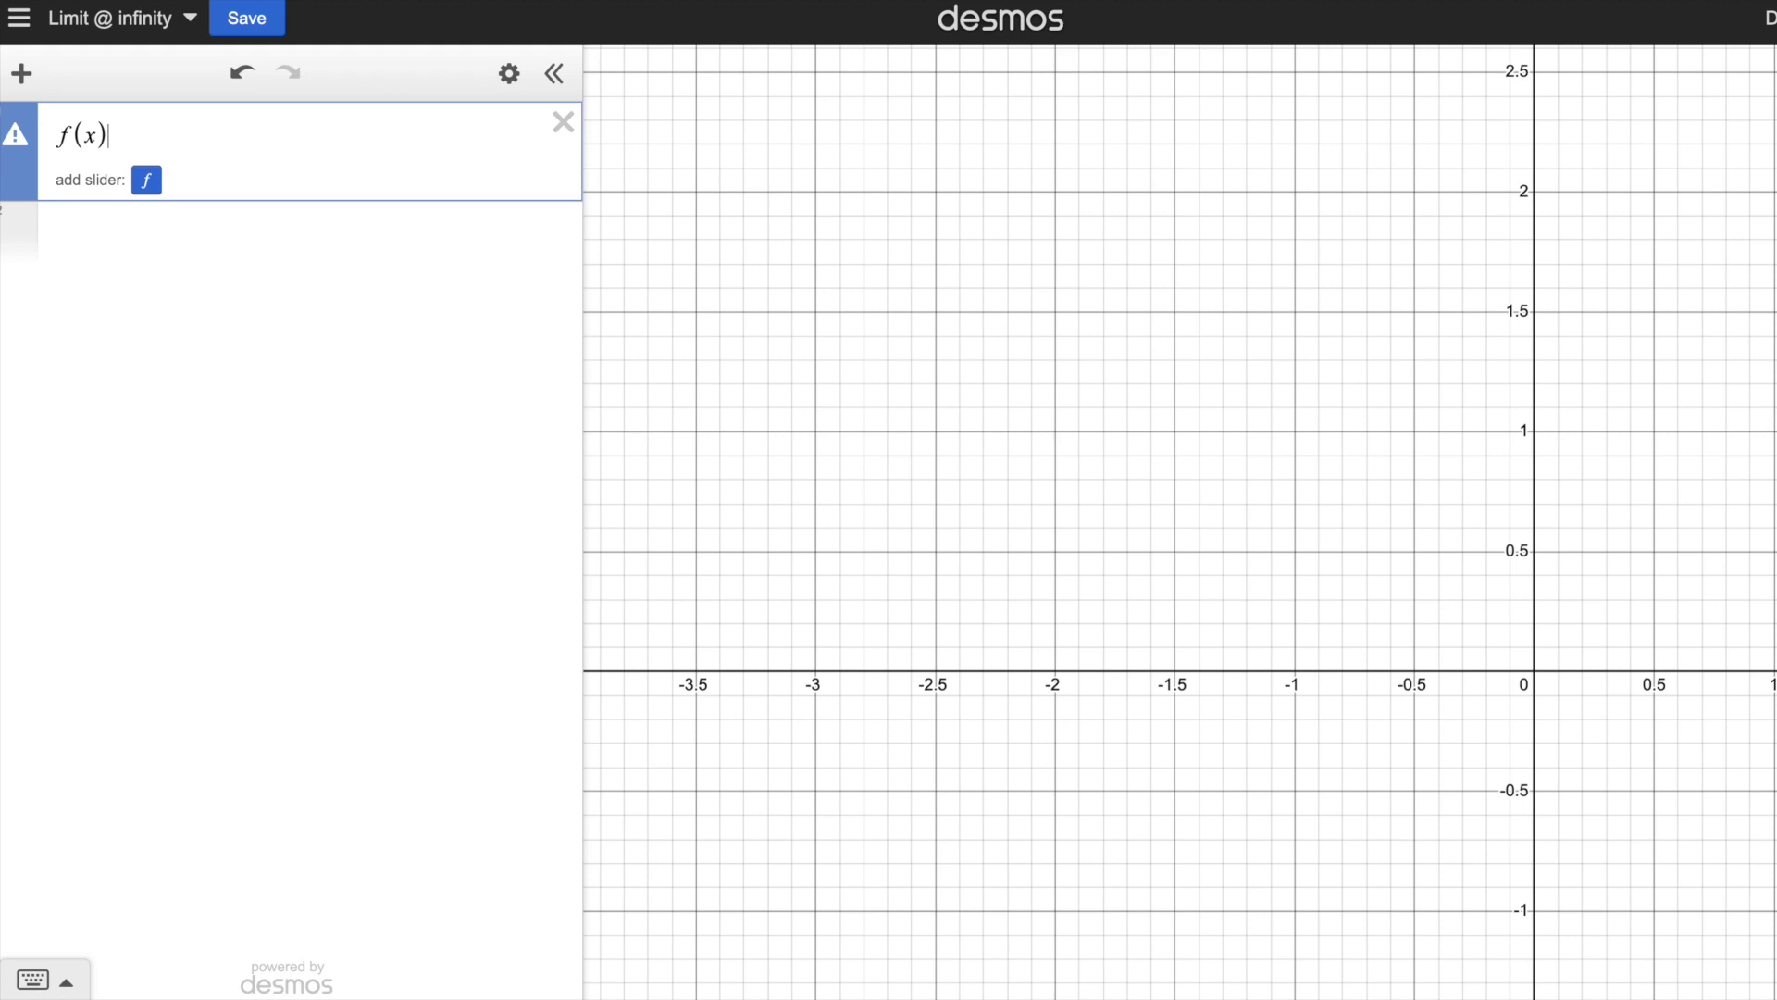
Step: In Desmos, complete the expression as f(x) = 3x + sqrt(9x^2 - x) to graph the function
{"action": "type", "text": "="}
{"action": "type", "text": "3x+s"}
{"action": "type", "text": "qrt"}
{"action": "type", "text": "9x^2"}
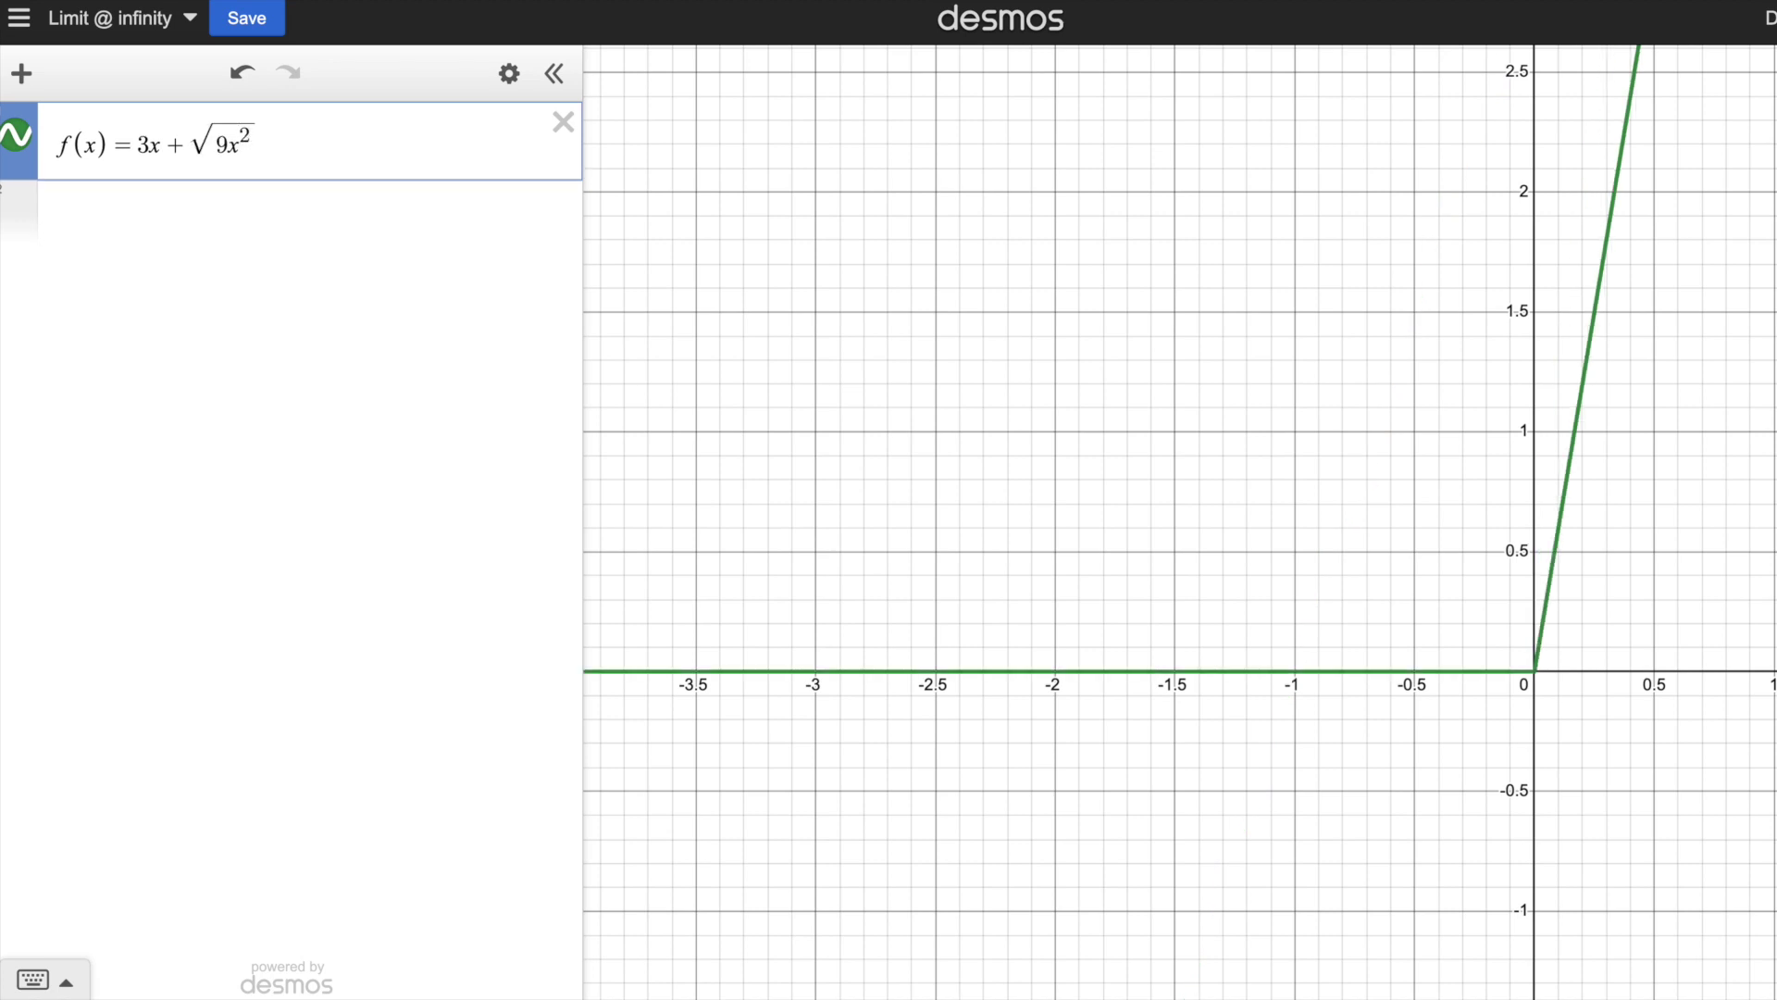
{"action": "key", "text": "Right"}
{"action": "type", "text": "-x"}
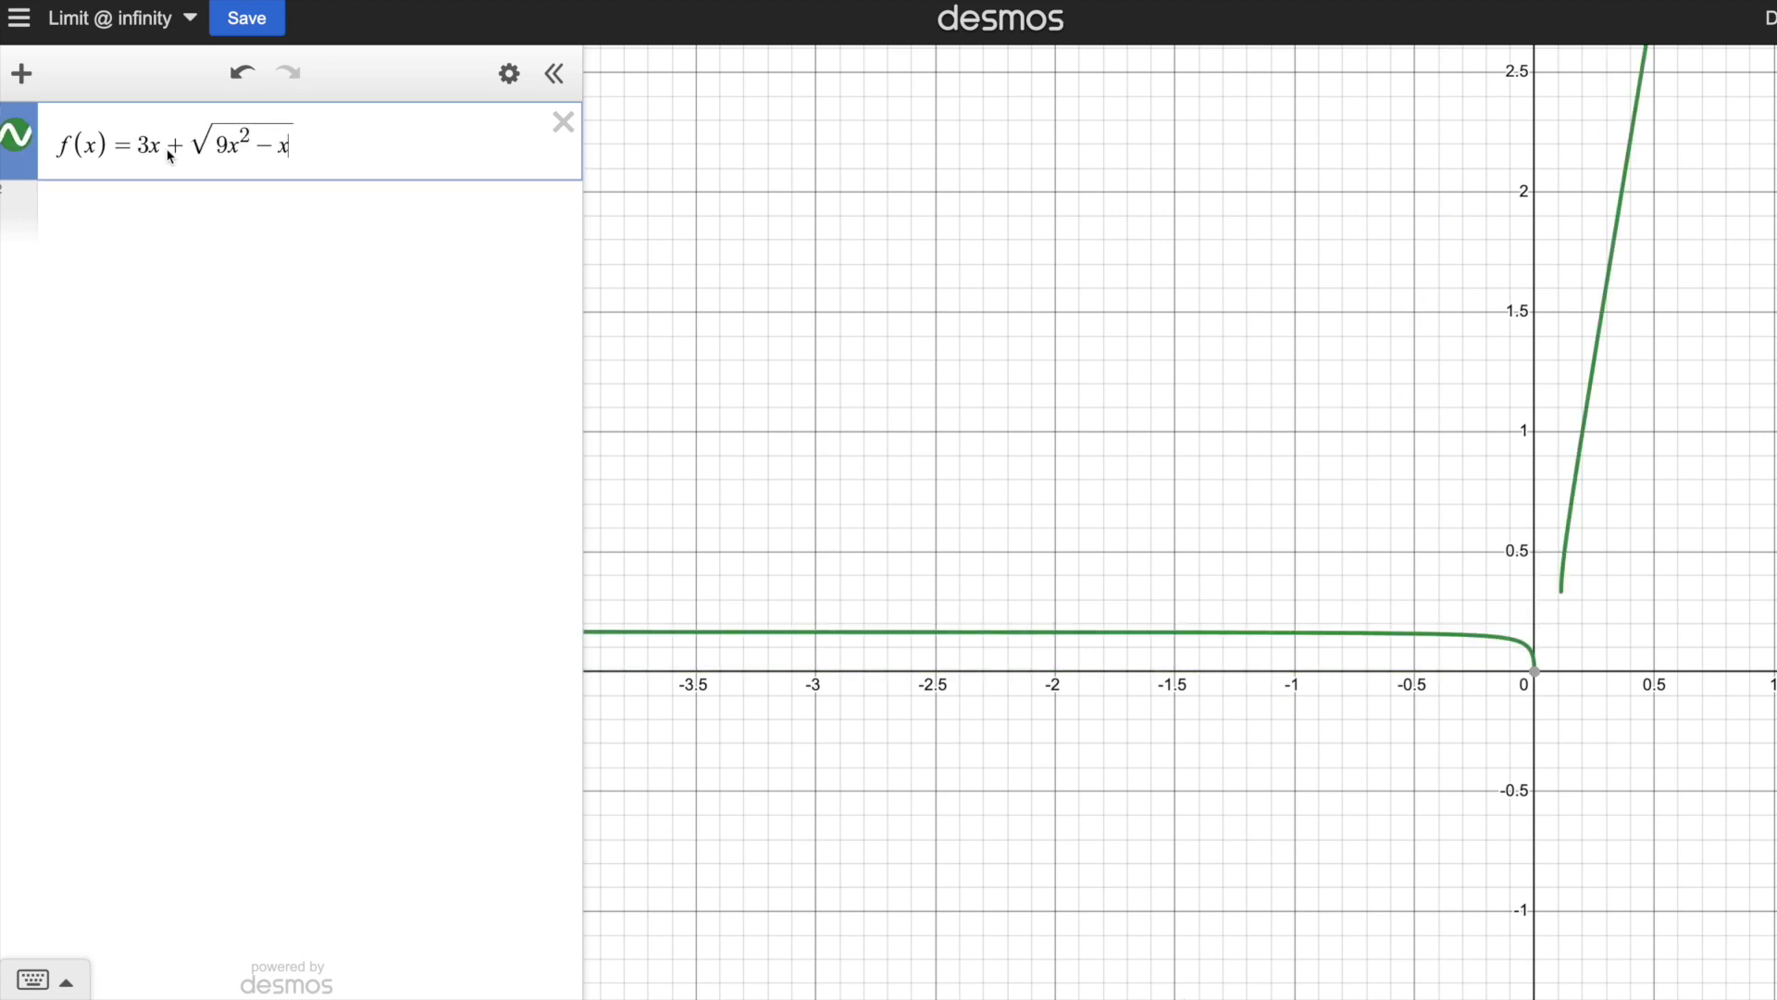
Step: Examine the graph of f(x) over a wider range of x, focusing on its behaviour toward negative infinity
{"action": "left_click", "coordinate": [1180, 583]}
{"action": "scroll", "coordinate": [1180, 583], "scroll_direction": "up", "scroll_amount": 2}
{"action": "scroll", "coordinate": [1404, 590], "scroll_direction": "down", "scroll_amount": 3}
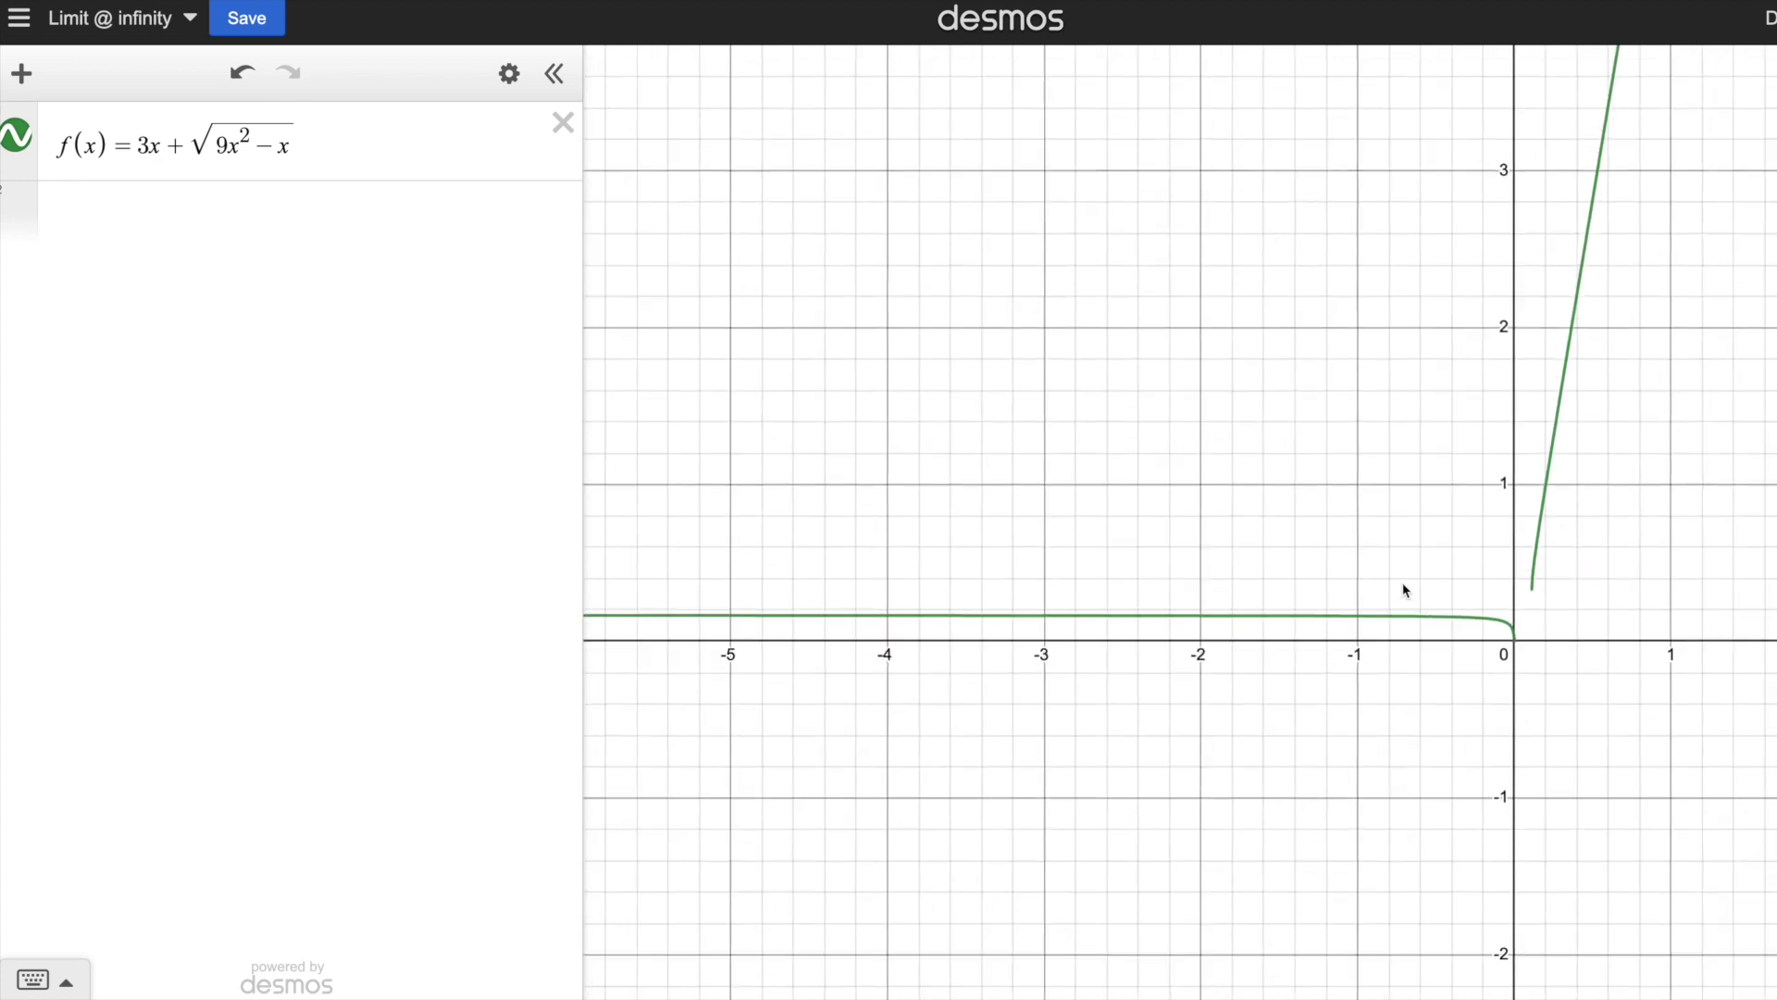
{"action": "scroll", "coordinate": [1476, 575], "scroll_direction": "down", "scroll_amount": 1}
{"action": "left_click", "coordinate": [1459, 607]}
{"action": "left_click_drag", "start_coordinate": [1459, 607], "coordinate": [1361, 599]}
{"action": "scroll", "coordinate": [1361, 600], "scroll_direction": "down", "scroll_amount": 3}
{"action": "scroll", "coordinate": [1360, 603], "scroll_direction": "up", "scroll_amount": 2}
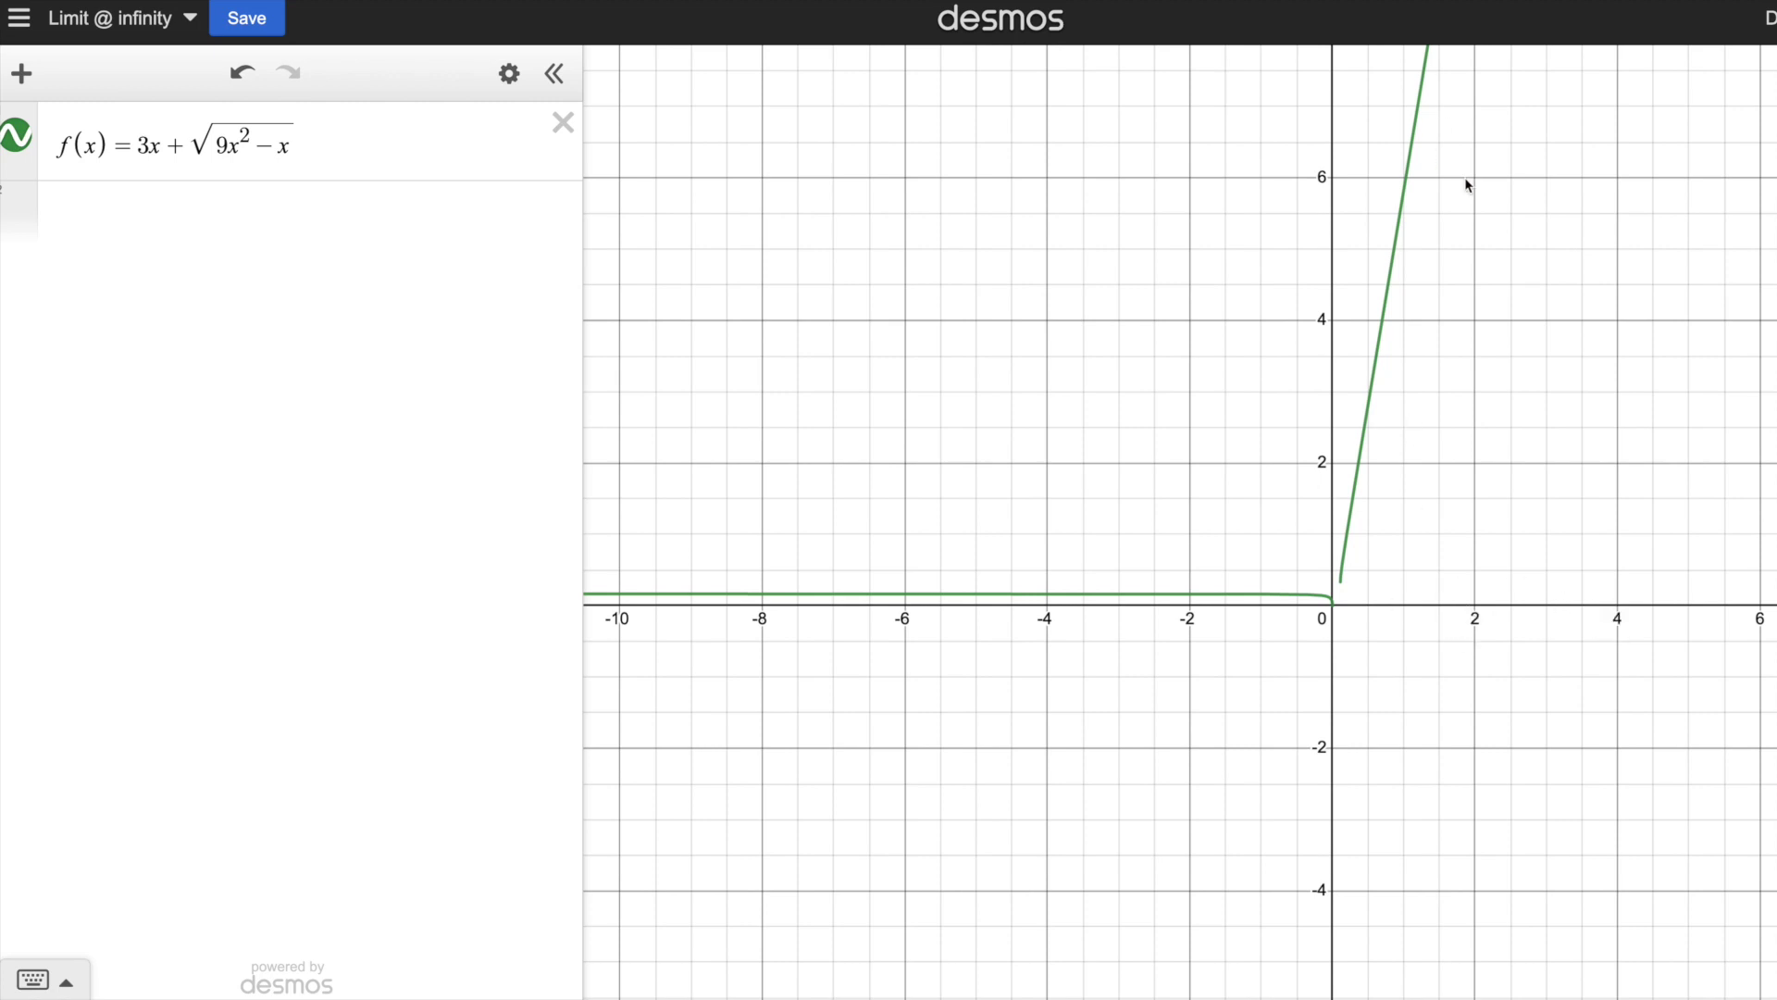
{"action": "scroll", "coordinate": [1476, 250], "scroll_direction": "down", "scroll_amount": 2}
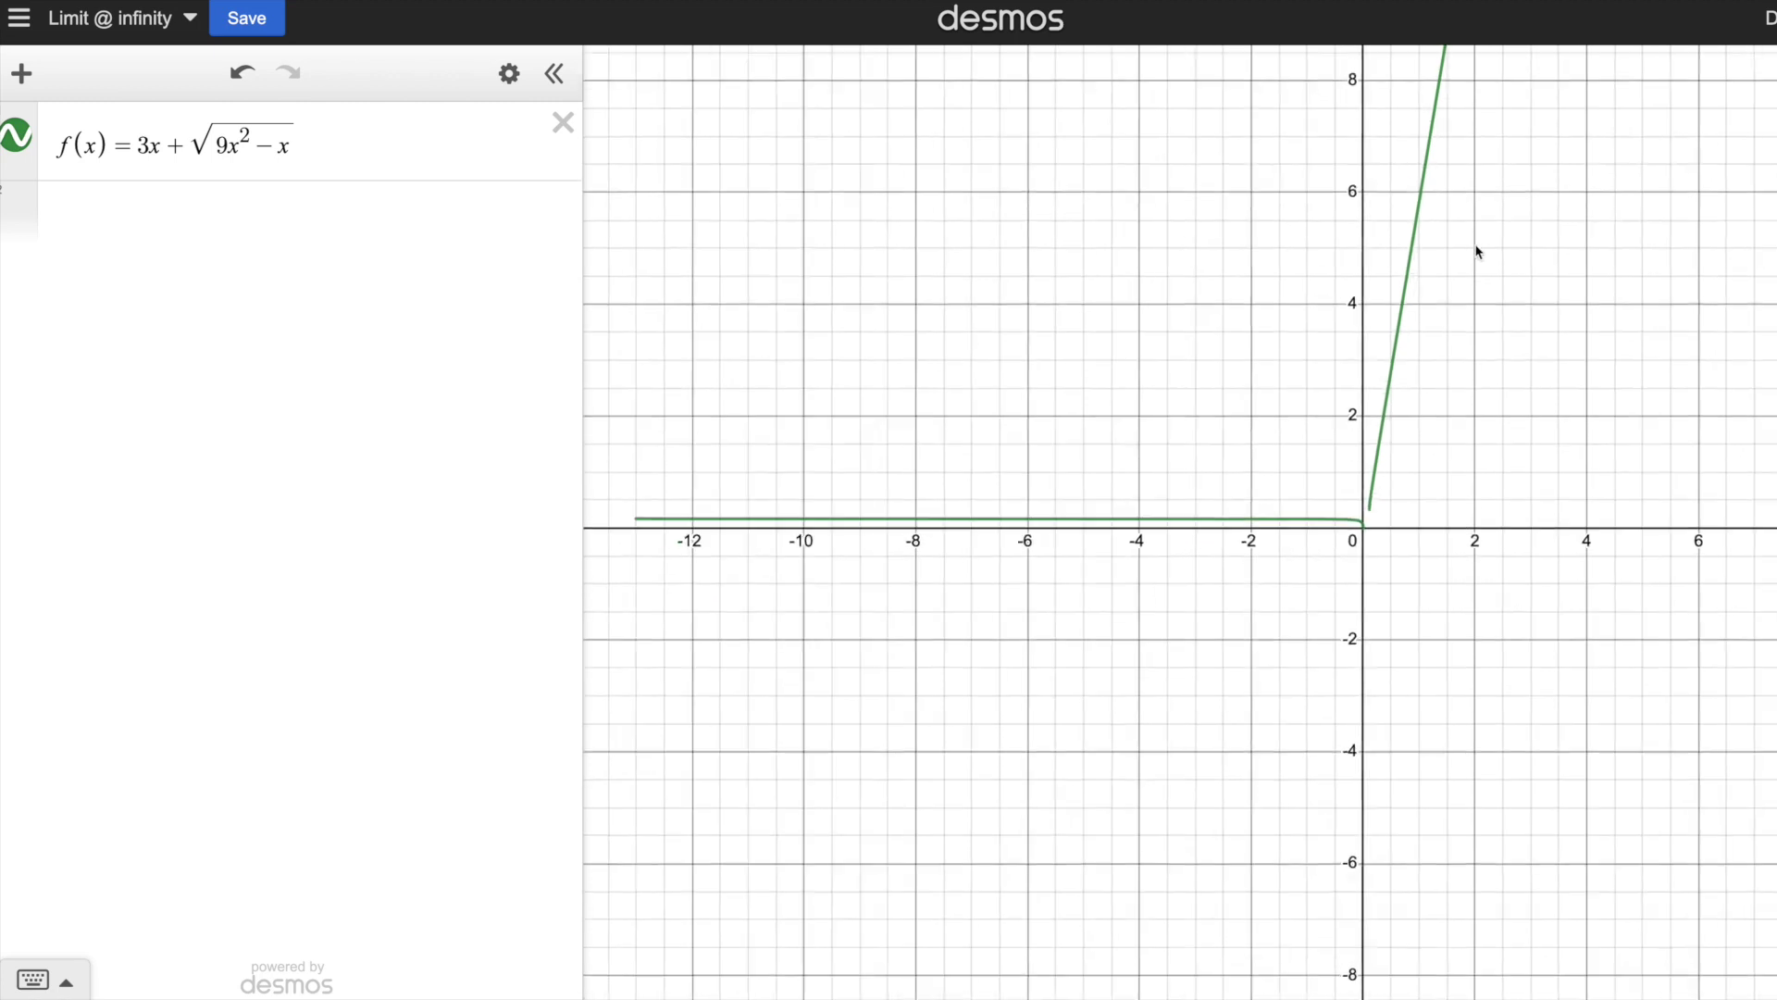
{"action": "scroll", "coordinate": [1475, 250], "scroll_direction": "up", "scroll_amount": 3}
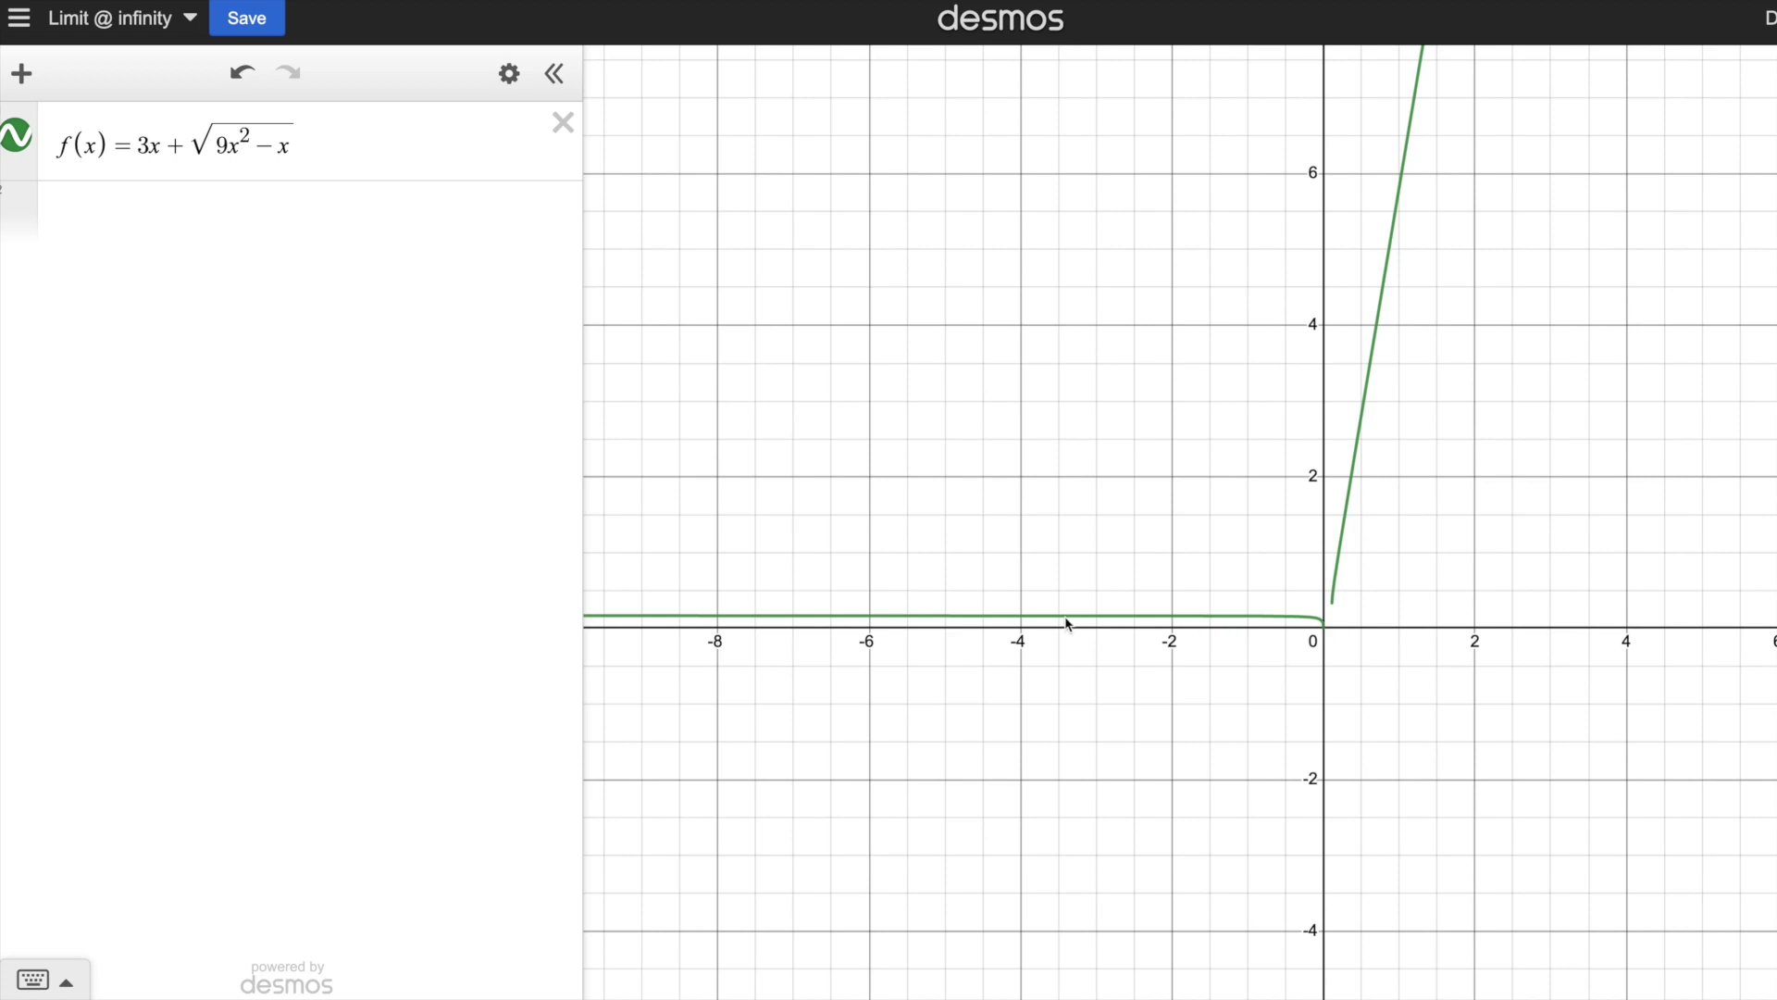
Step: Inspect the curve closely near the origin and along its branch for negative x
{"action": "scroll", "coordinate": [1317, 650], "scroll_direction": "up", "scroll_amount": 3}
{"action": "scroll", "coordinate": [1316, 651], "scroll_direction": "up", "scroll_amount": 5}
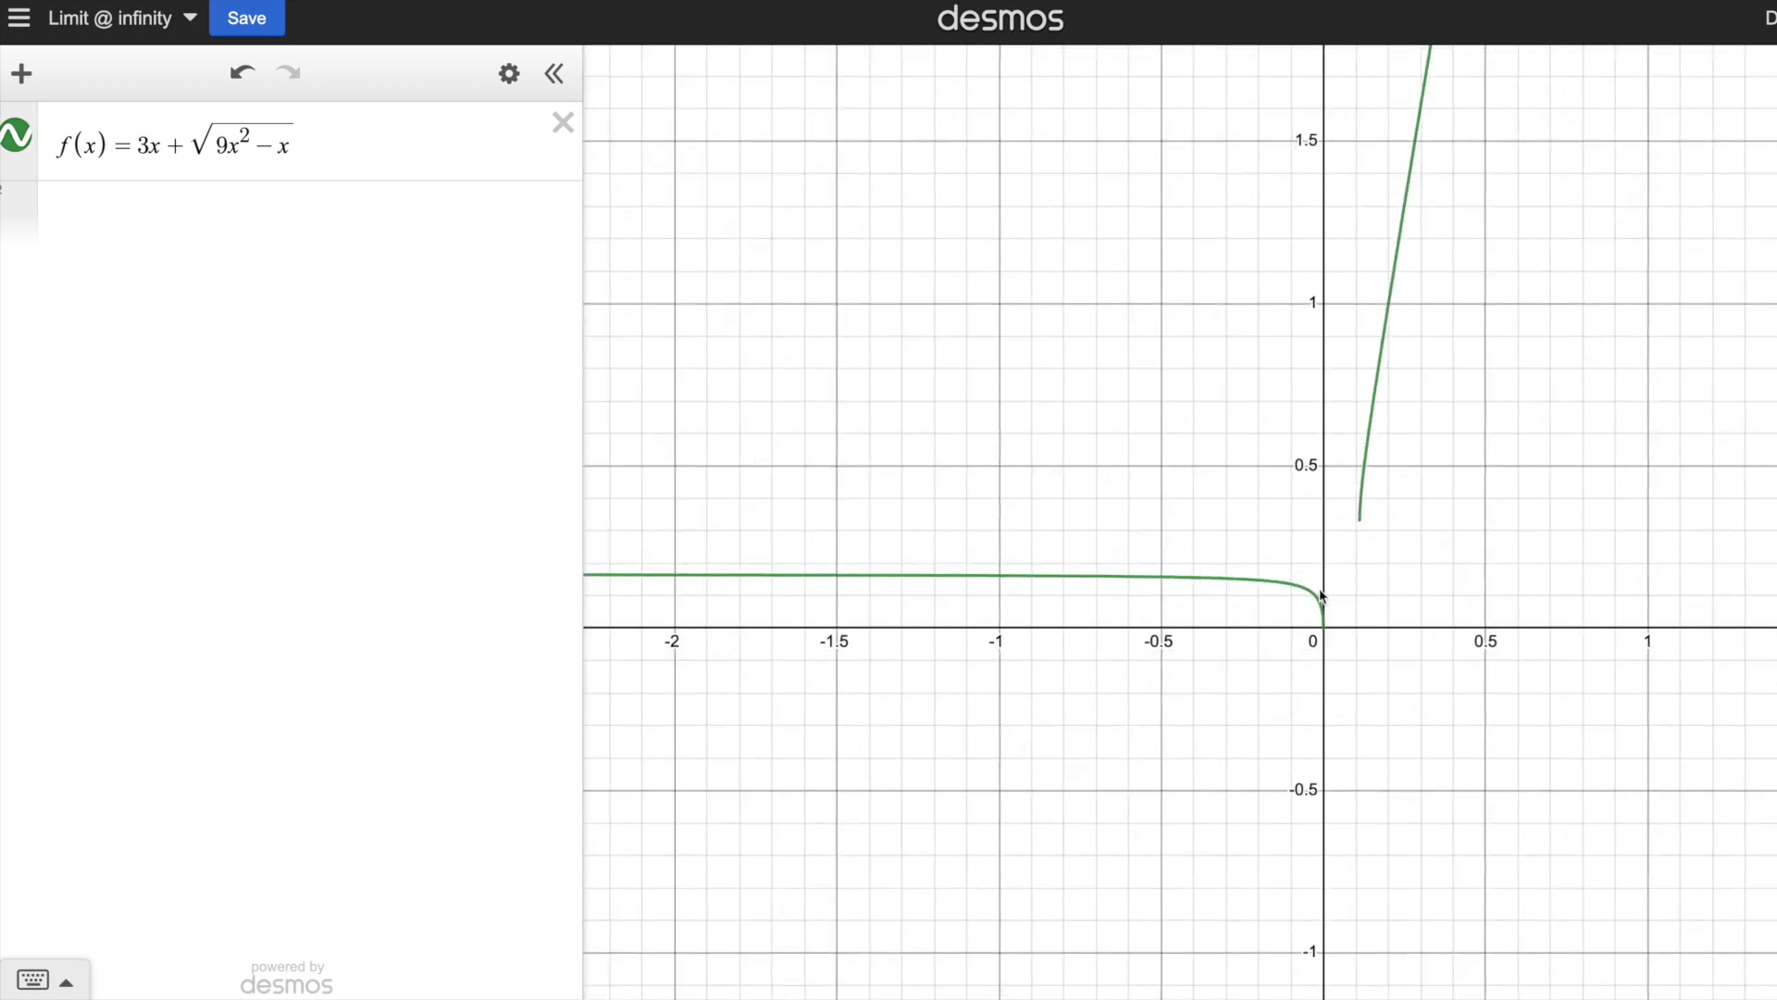
{"action": "left_click", "coordinate": [1323, 609]}
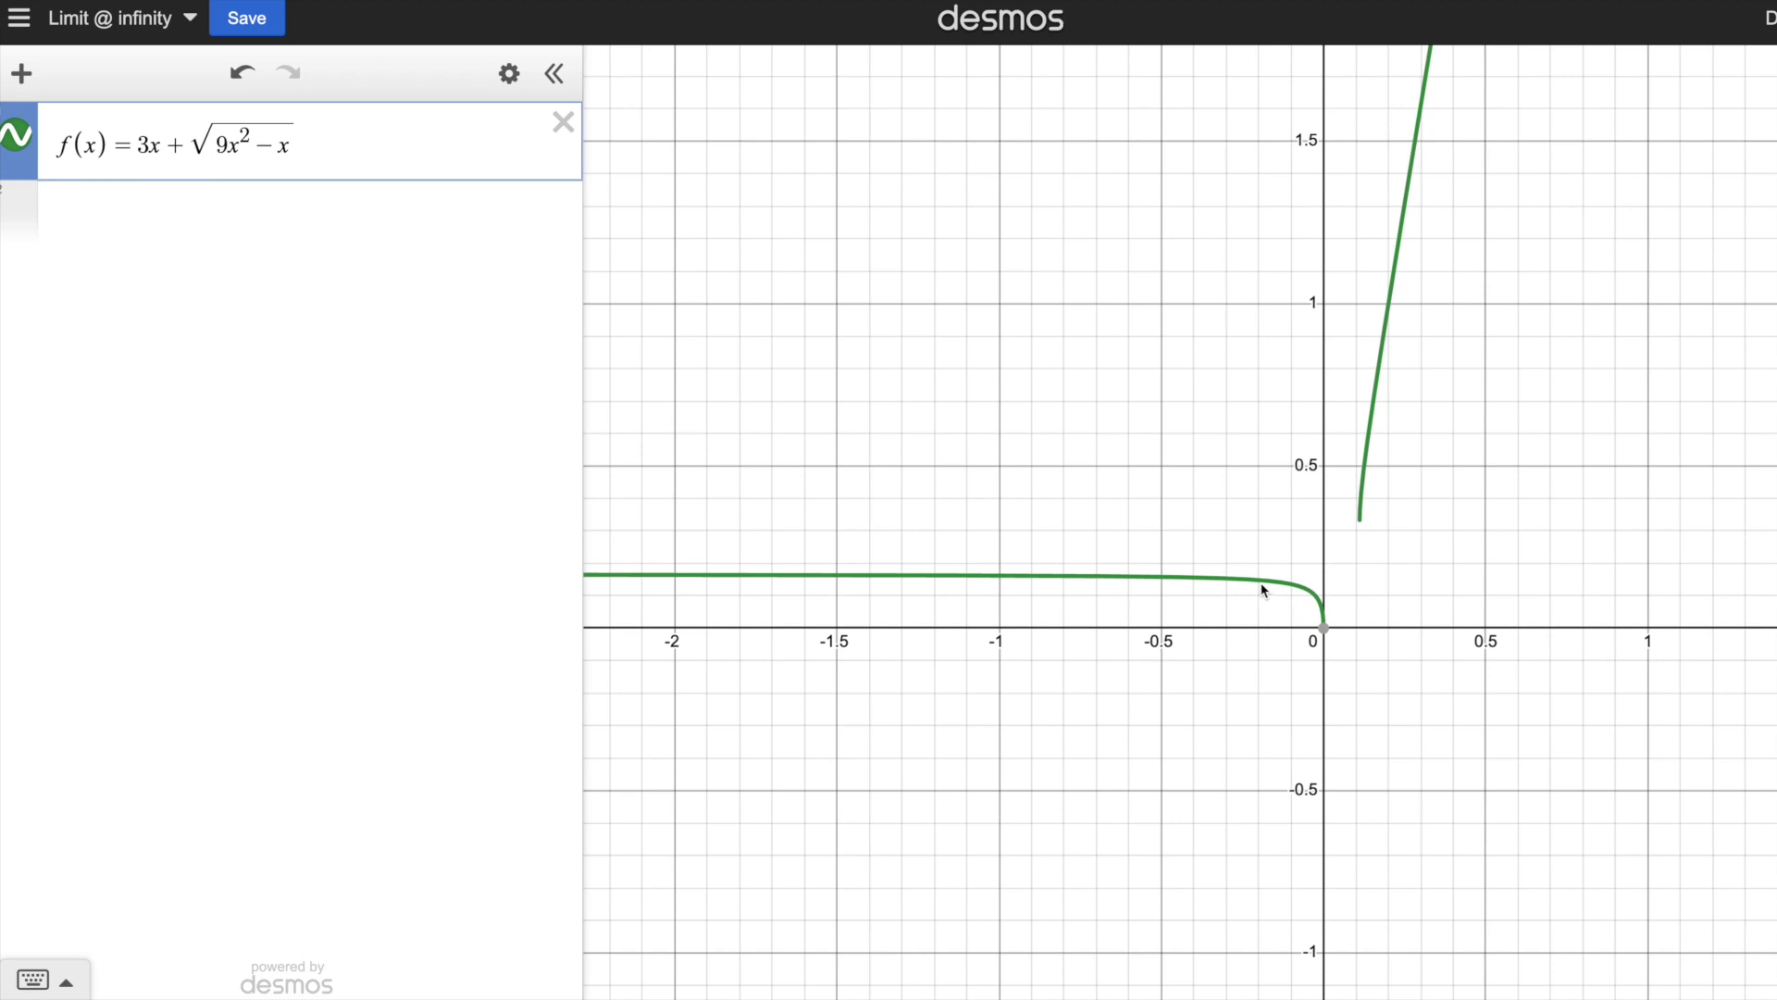
{"action": "left_click_drag", "start_coordinate": [1272, 567], "coordinate": [1315, 569]}
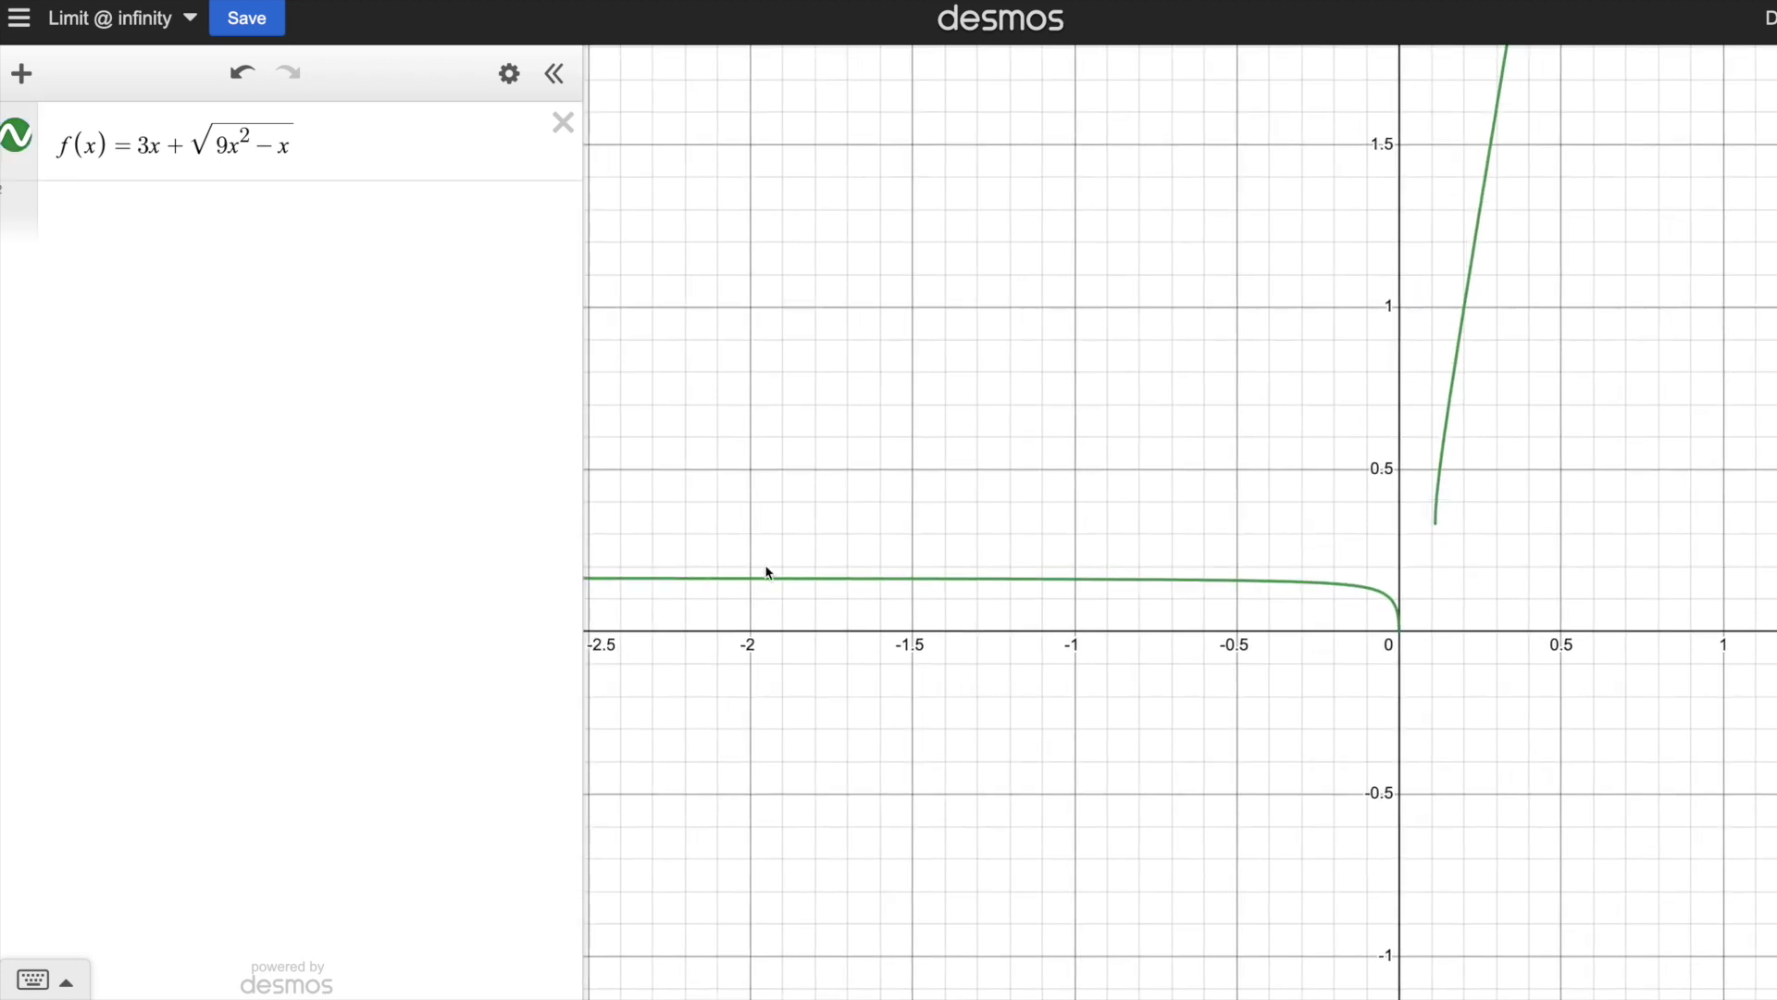
{"action": "left_click", "coordinate": [187, 220]}
{"action": "type", "text": "f(-"}
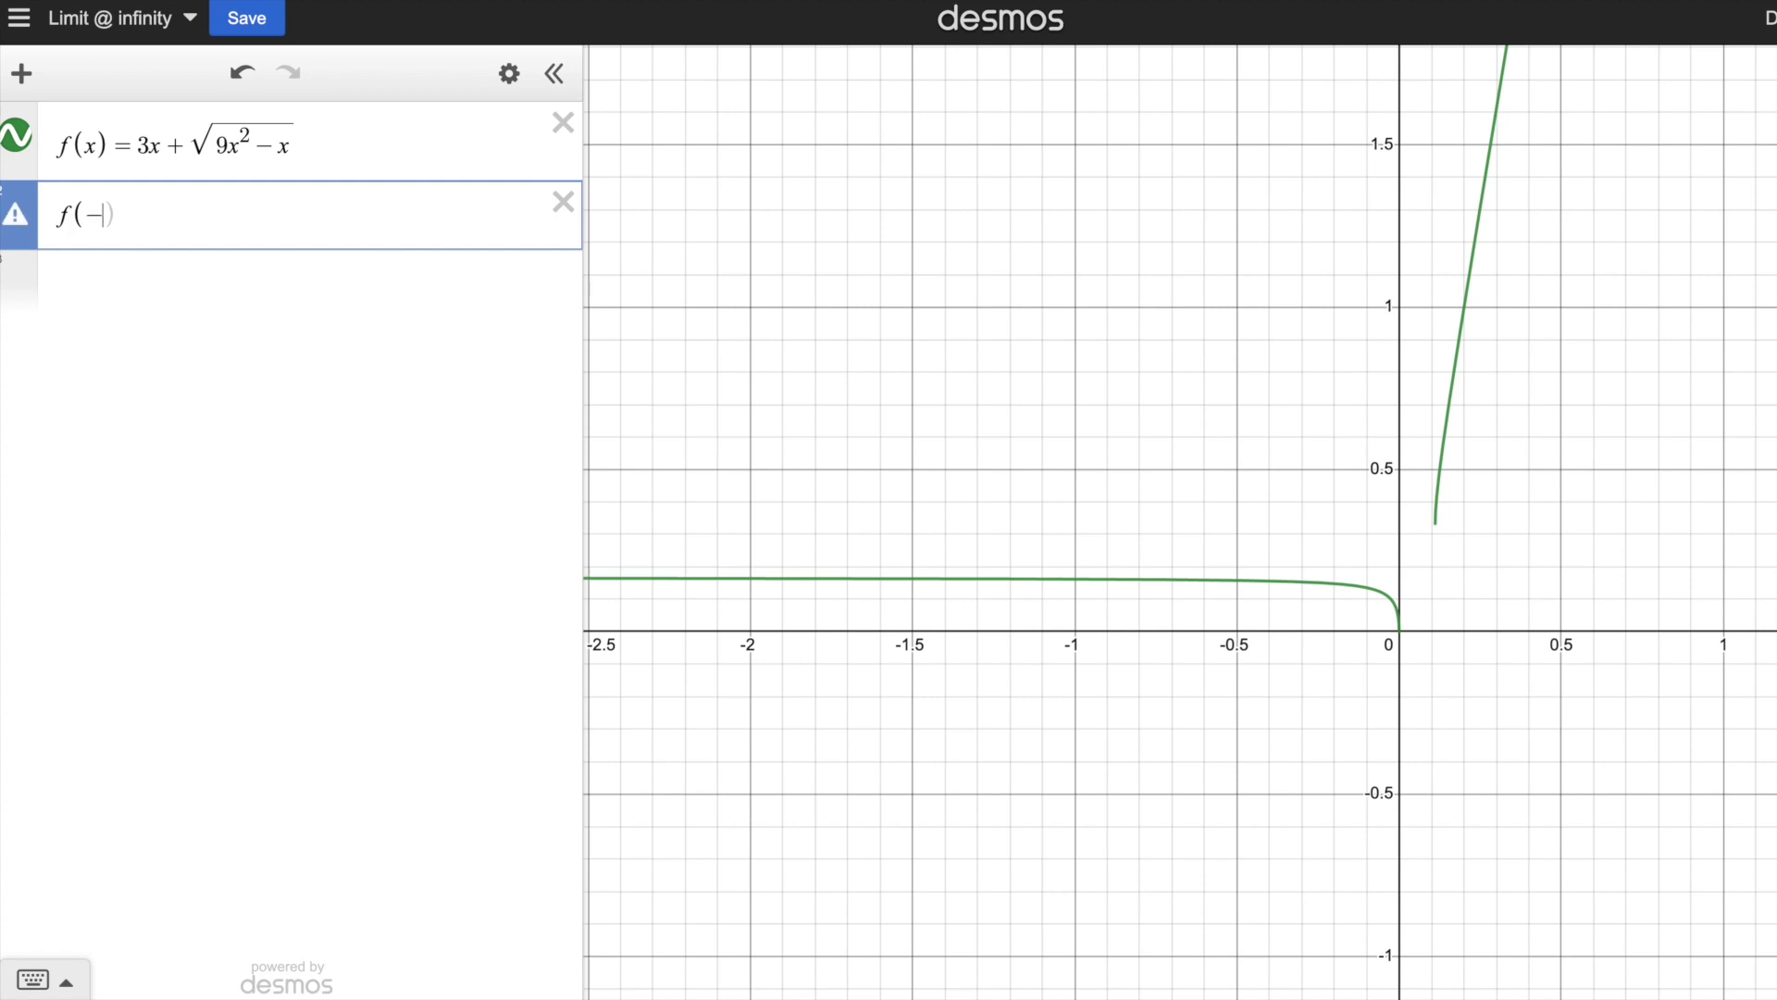
{"action": "type", "text": "99999999999"}
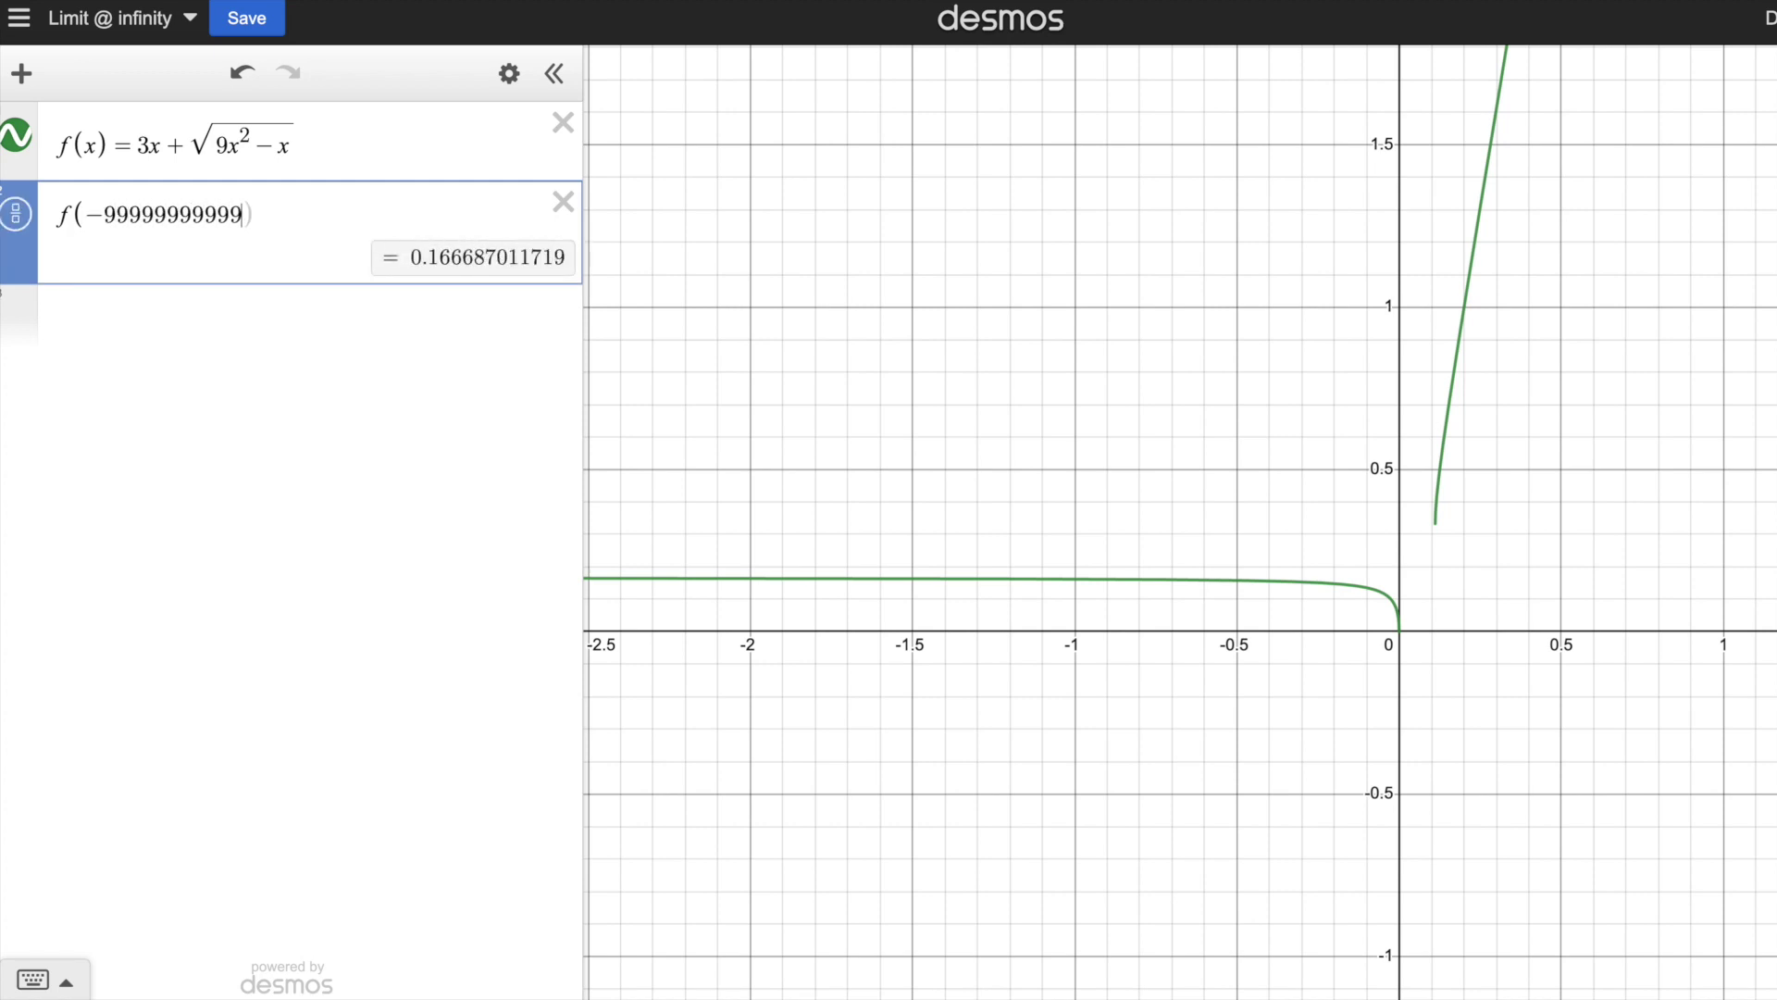
{"action": "left_click", "coordinate": [412, 313]}
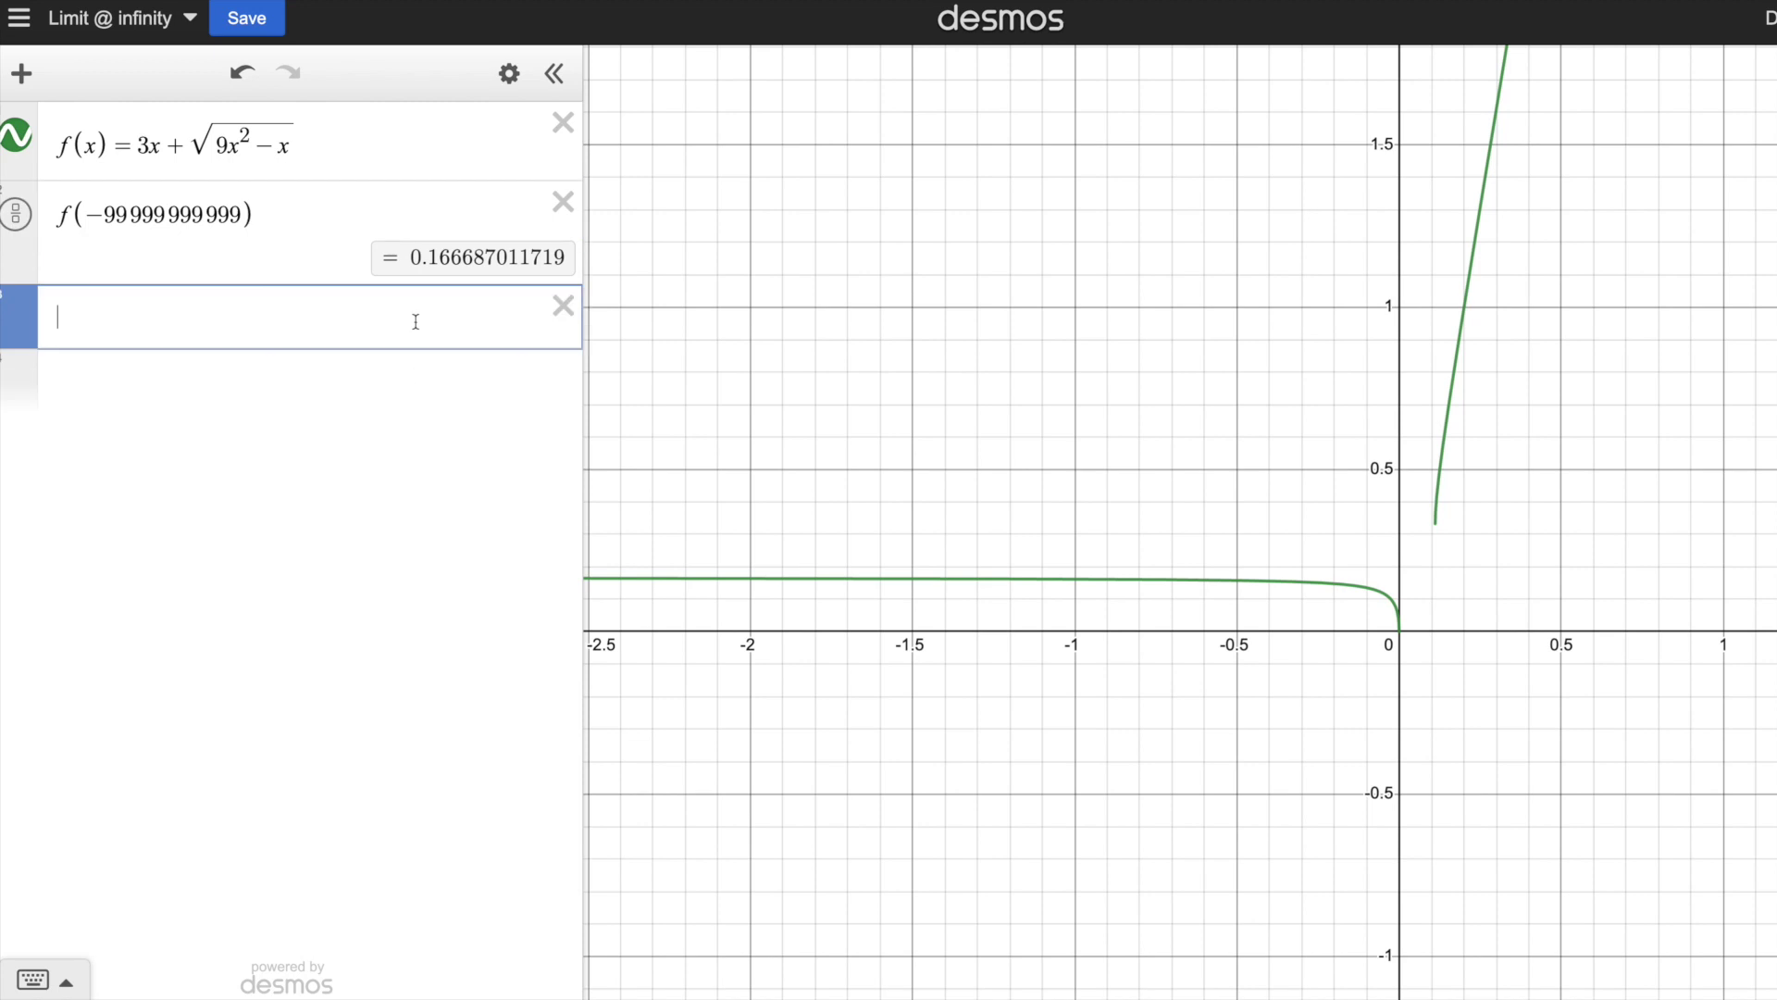
{"action": "type", "text": "1/6"}
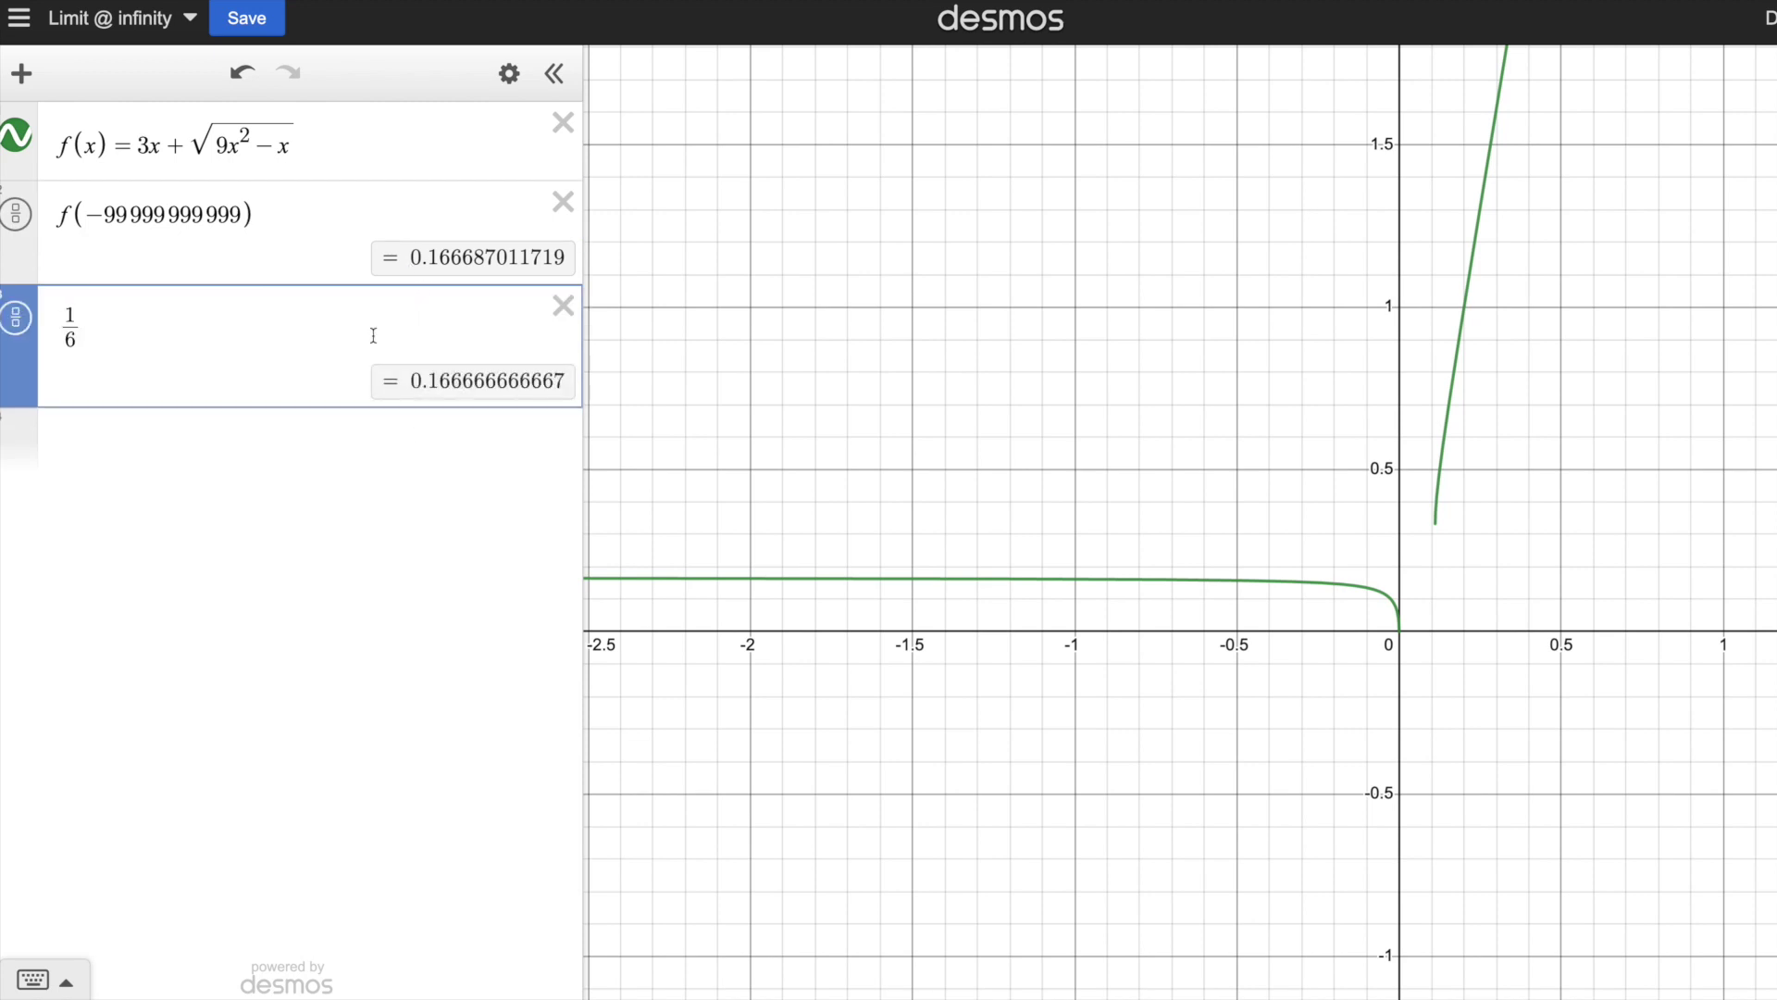
Step: Graph the horizontal line y = 1/6 as a candidate asymptote of the curve
{"action": "left_click", "coordinate": [90, 436]}
{"action": "type", "text": "y="}
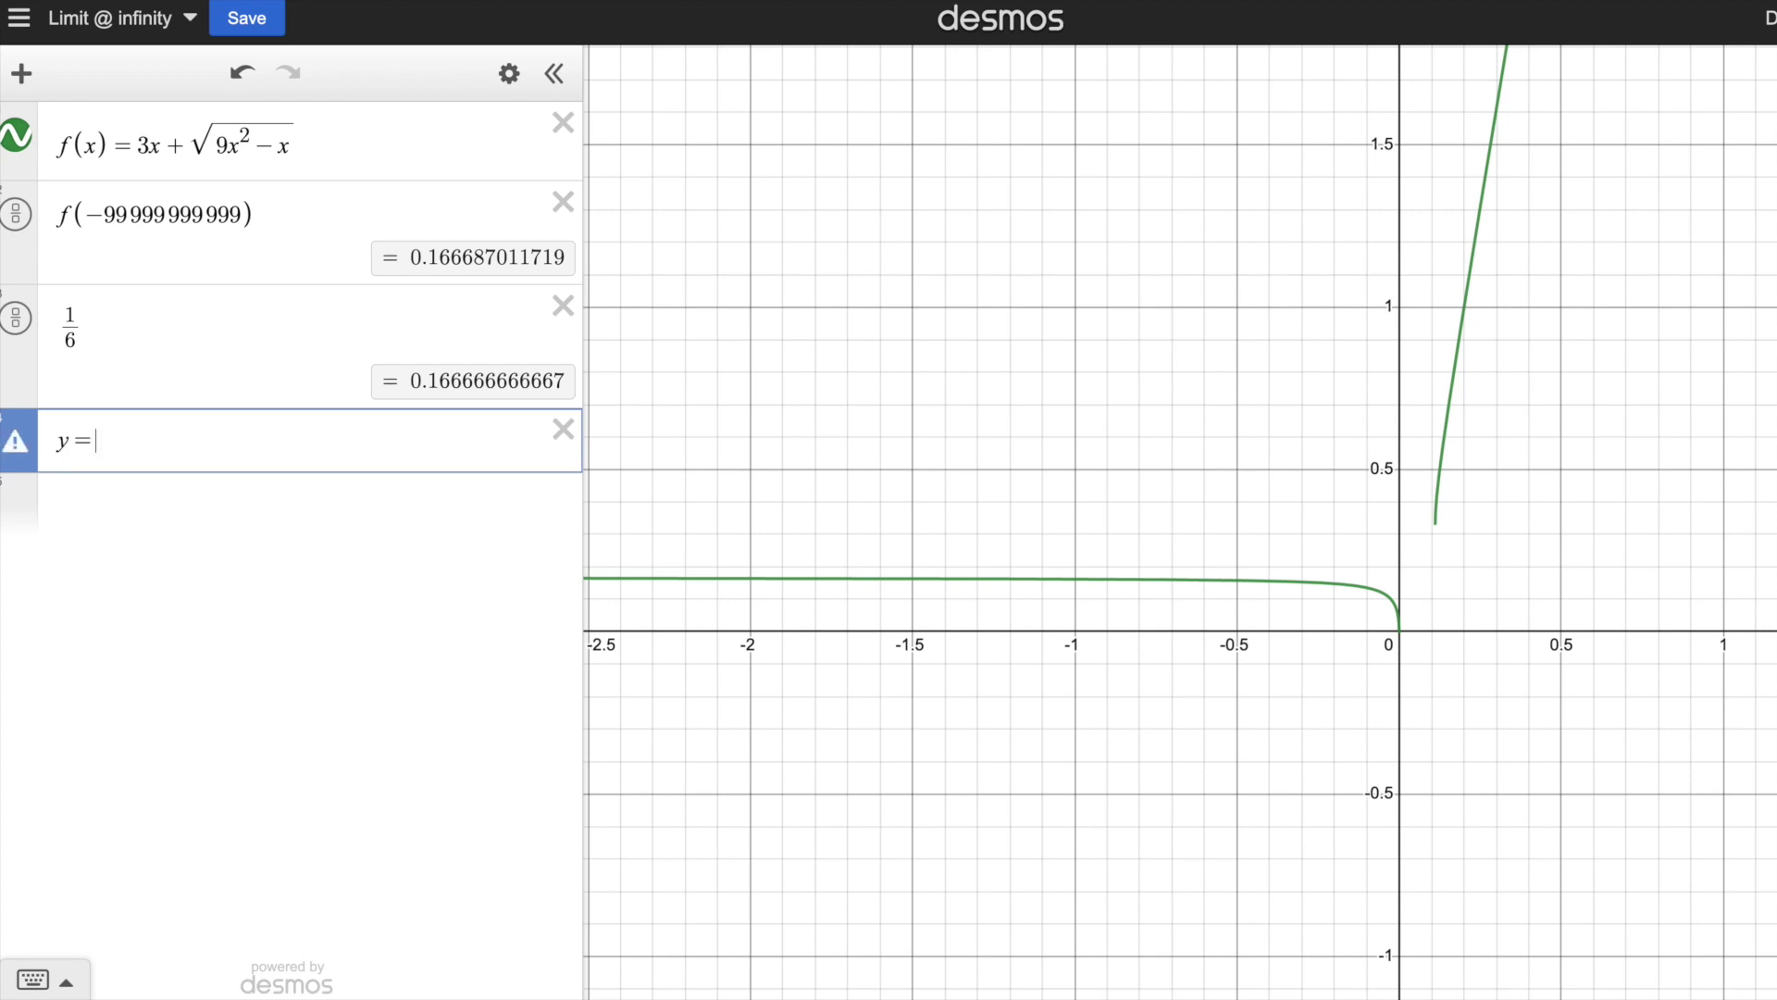
{"action": "type", "text": "1/6"}
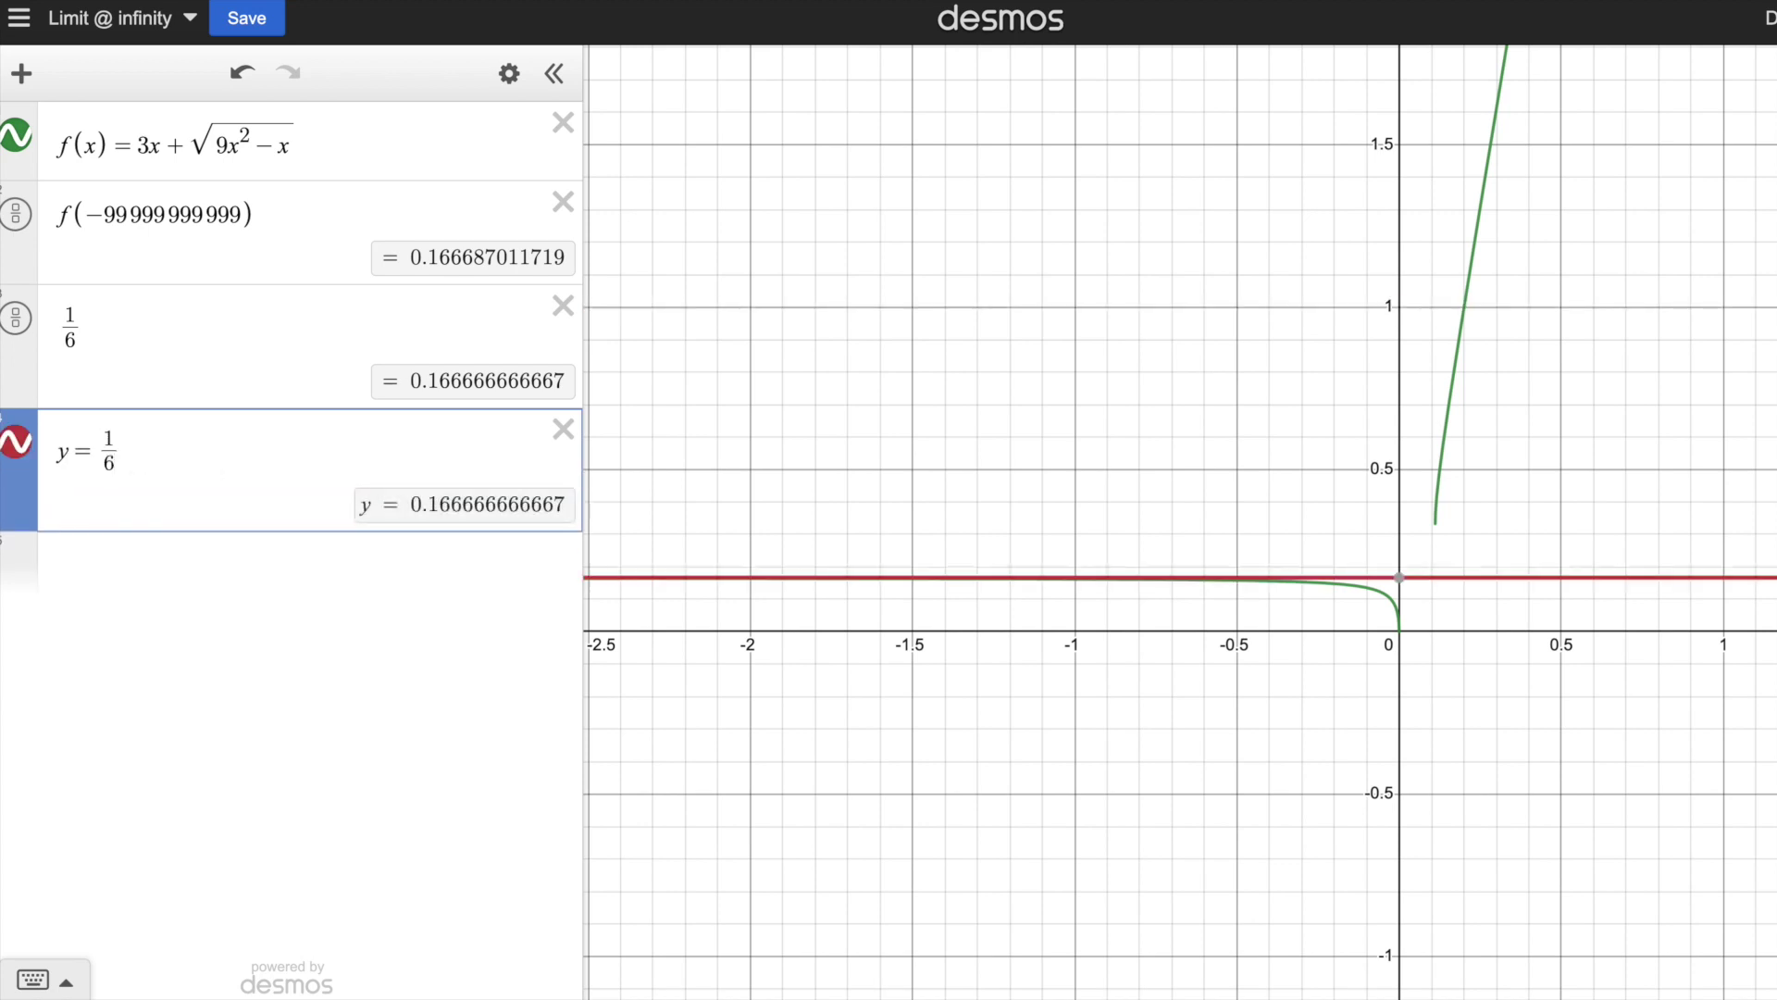
Step: Examine closely the gap between f(x) and the line y = 1/6 as x becomes more negative
{"action": "scroll", "coordinate": [1249, 698], "scroll_direction": "up", "scroll_amount": 5}
{"action": "left_click_drag", "start_coordinate": [1250, 698], "coordinate": [1229, 539]}
{"action": "left_click_drag", "start_coordinate": [963, 448], "coordinate": [1498, 487]}
{"action": "left_click_drag", "start_coordinate": [1107, 470], "coordinate": [1479, 469]}
{"action": "scroll", "coordinate": [1420, 469], "scroll_direction": "up", "scroll_amount": 5}
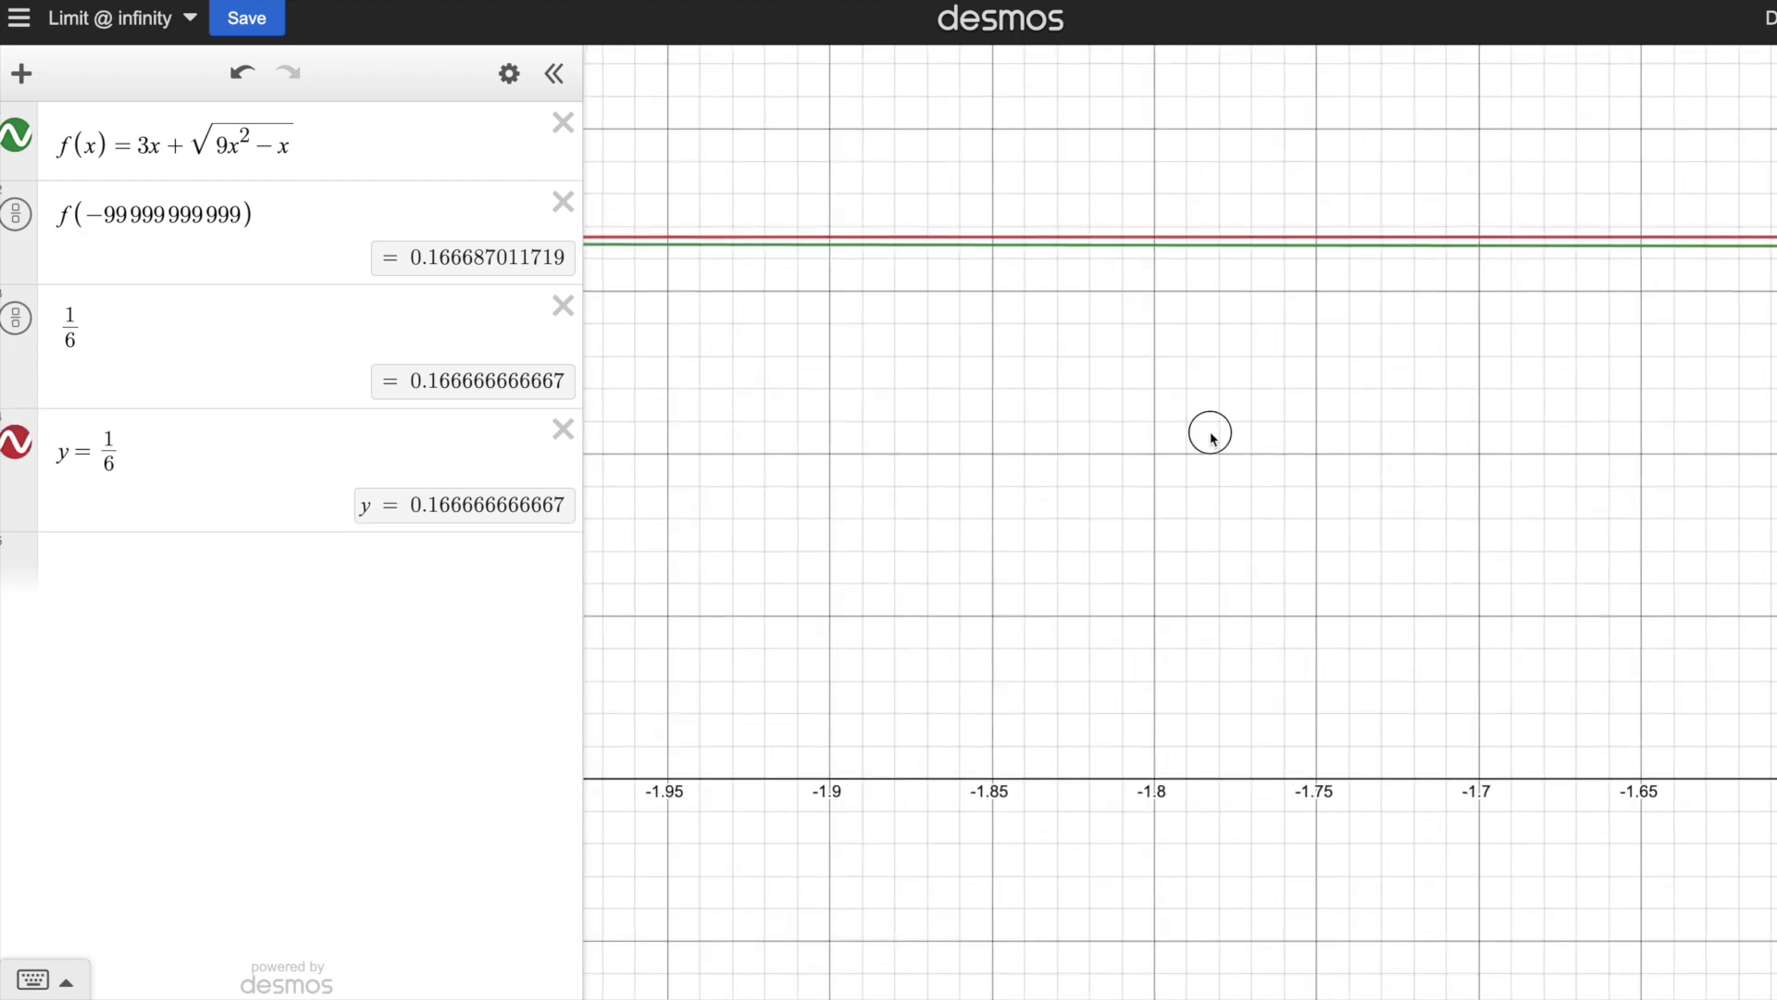
{"action": "left_click_drag", "start_coordinate": [1210, 429], "coordinate": [1191, 471]}
{"action": "left_click_drag", "start_coordinate": [886, 451], "coordinate": [1240, 496]}
{"action": "scroll", "coordinate": [987, 472], "scroll_direction": "up", "scroll_amount": 5}
{"action": "scroll", "coordinate": [964, 472], "scroll_direction": "down", "scroll_amount": 3}
{"action": "scroll", "coordinate": [905, 463], "scroll_direction": "down", "scroll_amount": 3}
{"action": "left_click_drag", "start_coordinate": [904, 464], "coordinate": [1309, 512]}
{"action": "scroll", "coordinate": [1137, 521], "scroll_direction": "down", "scroll_amount": 3}
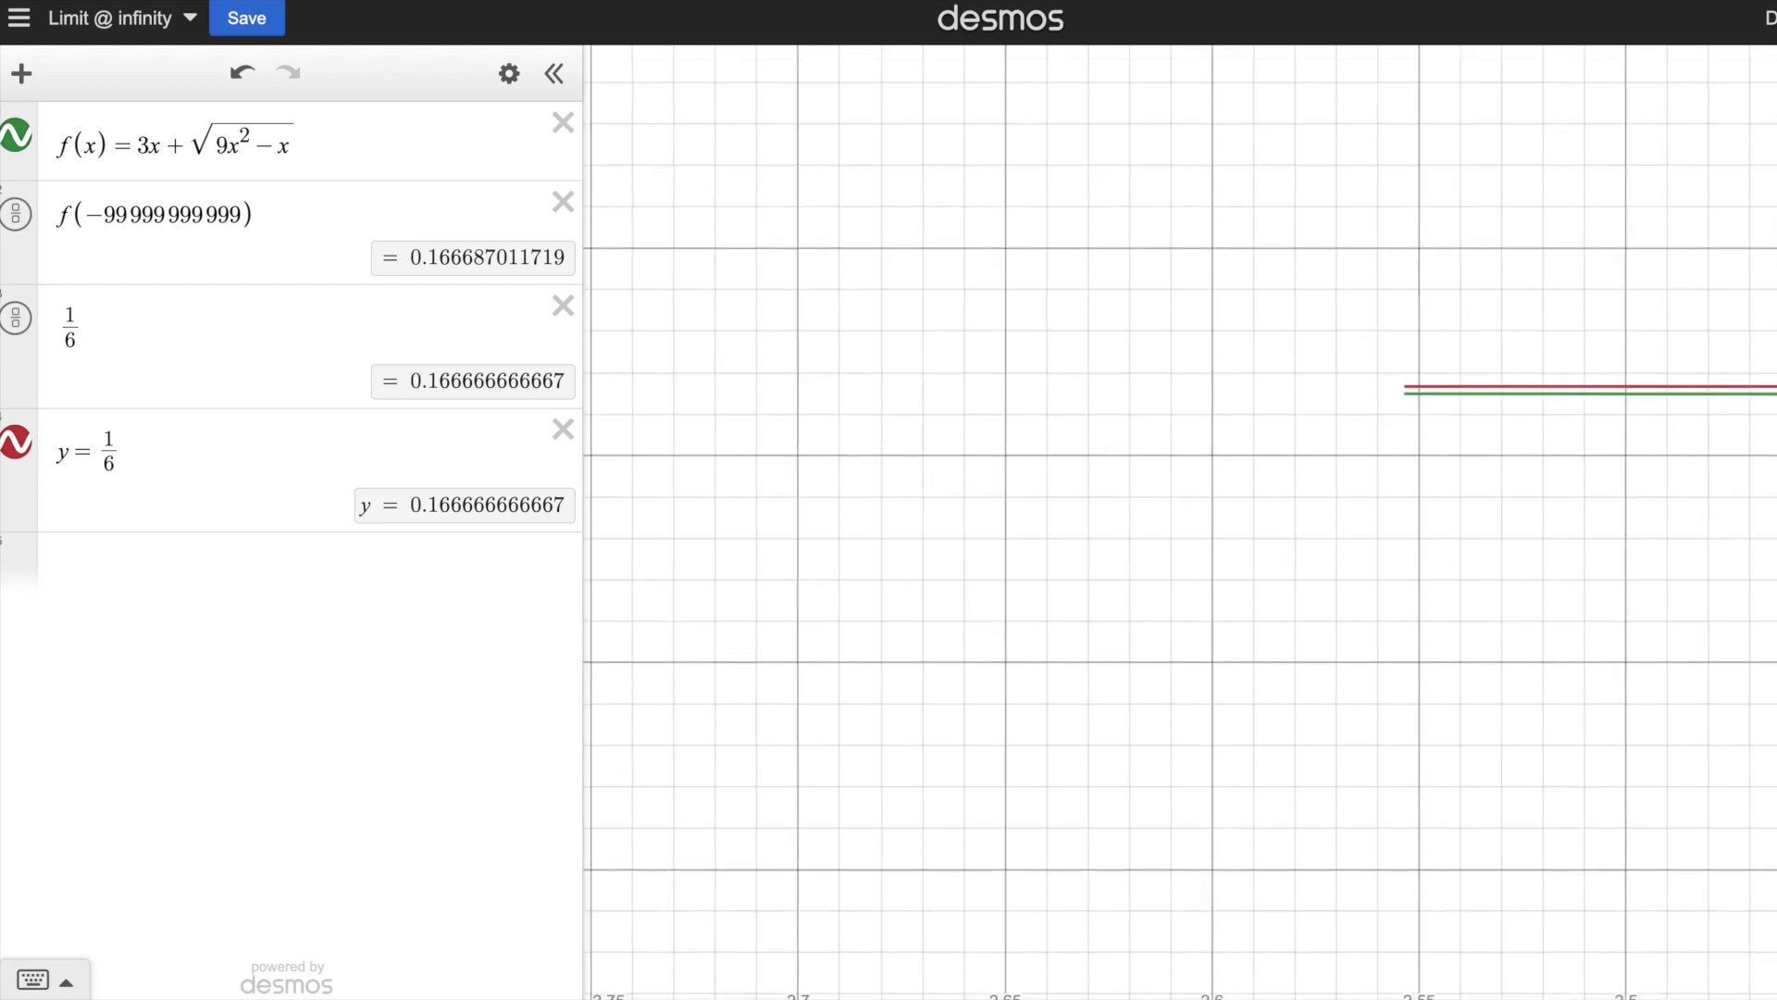
Step: Follow the curve and the line y = 1/6 from negative x back to the origin to compare their separation
{"action": "left_click_drag", "start_coordinate": [1019, 564], "coordinate": [1023, 626]}
{"action": "scroll", "coordinate": [1345, 571], "scroll_direction": "down", "scroll_amount": 5}
{"action": "left_click_drag", "start_coordinate": [1586, 603], "coordinate": [960, 630]}
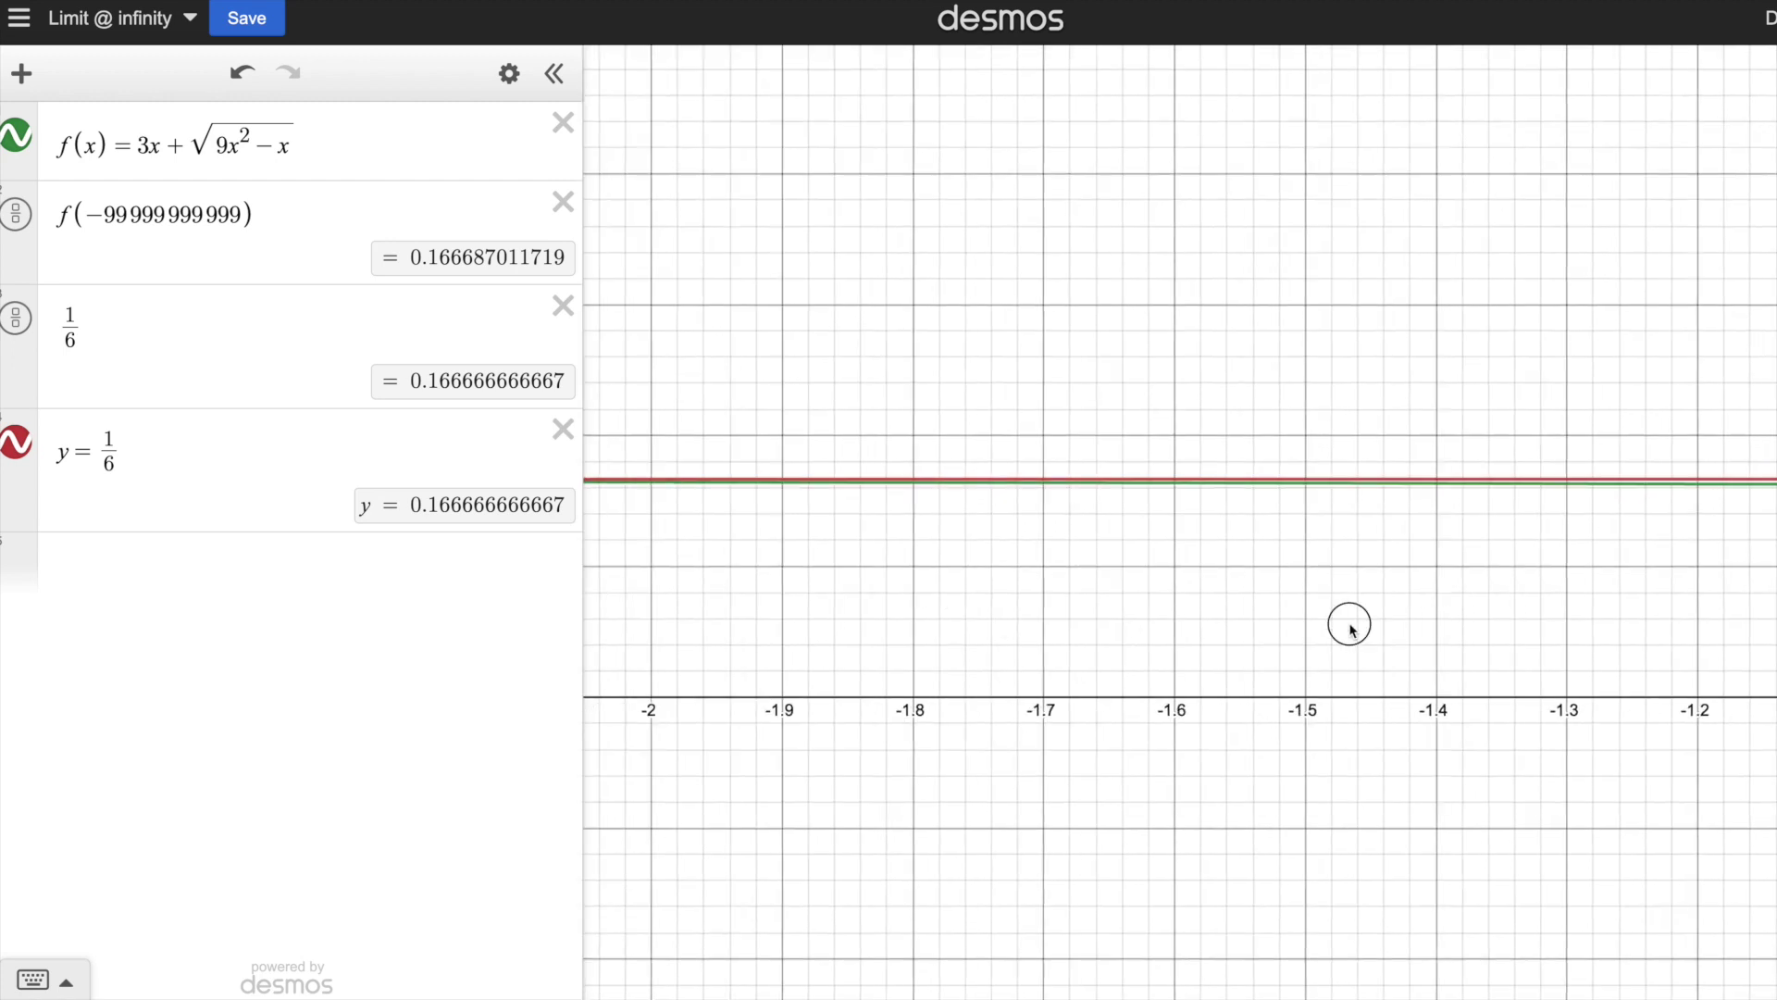
{"action": "left_click_drag", "start_coordinate": [1350, 629], "coordinate": [778, 645]}
{"action": "left_click_drag", "start_coordinate": [1166, 617], "coordinate": [996, 614]}
{"action": "left_click_drag", "start_coordinate": [1612, 653], "coordinate": [1006, 627]}
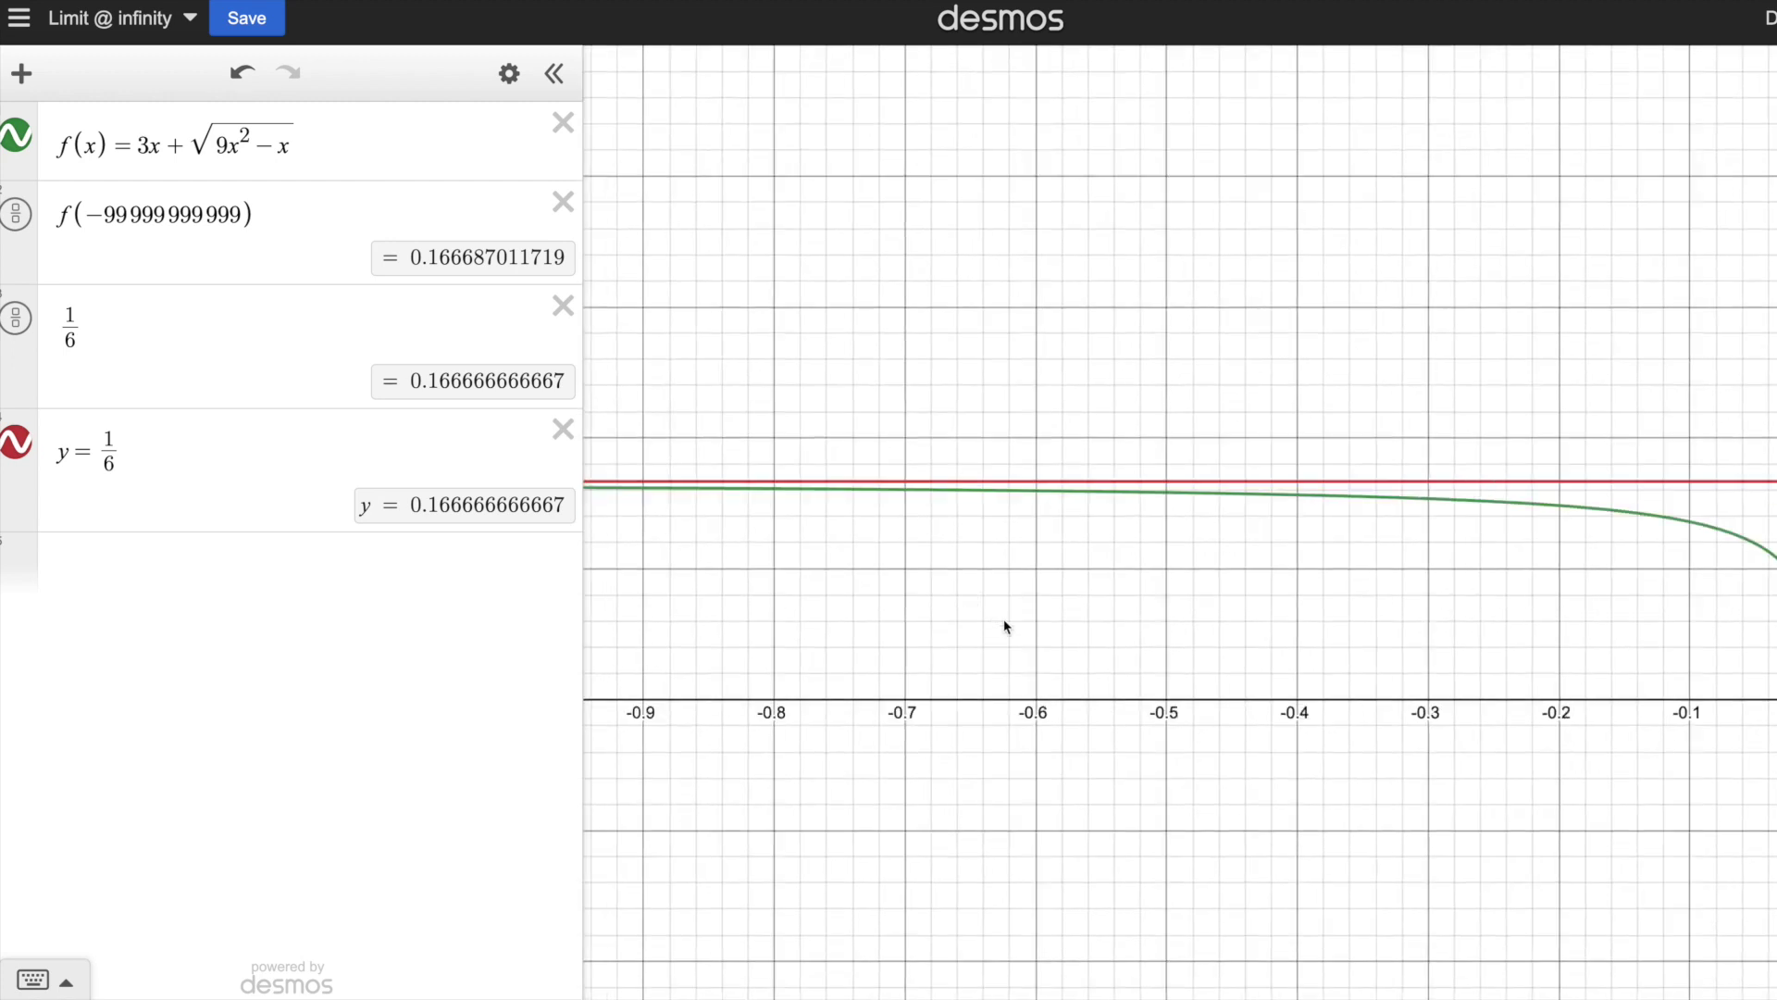
{"action": "left_click_drag", "start_coordinate": [1487, 657], "coordinate": [880, 654]}
{"action": "left_click_drag", "start_coordinate": [1383, 658], "coordinate": [1111, 648]}
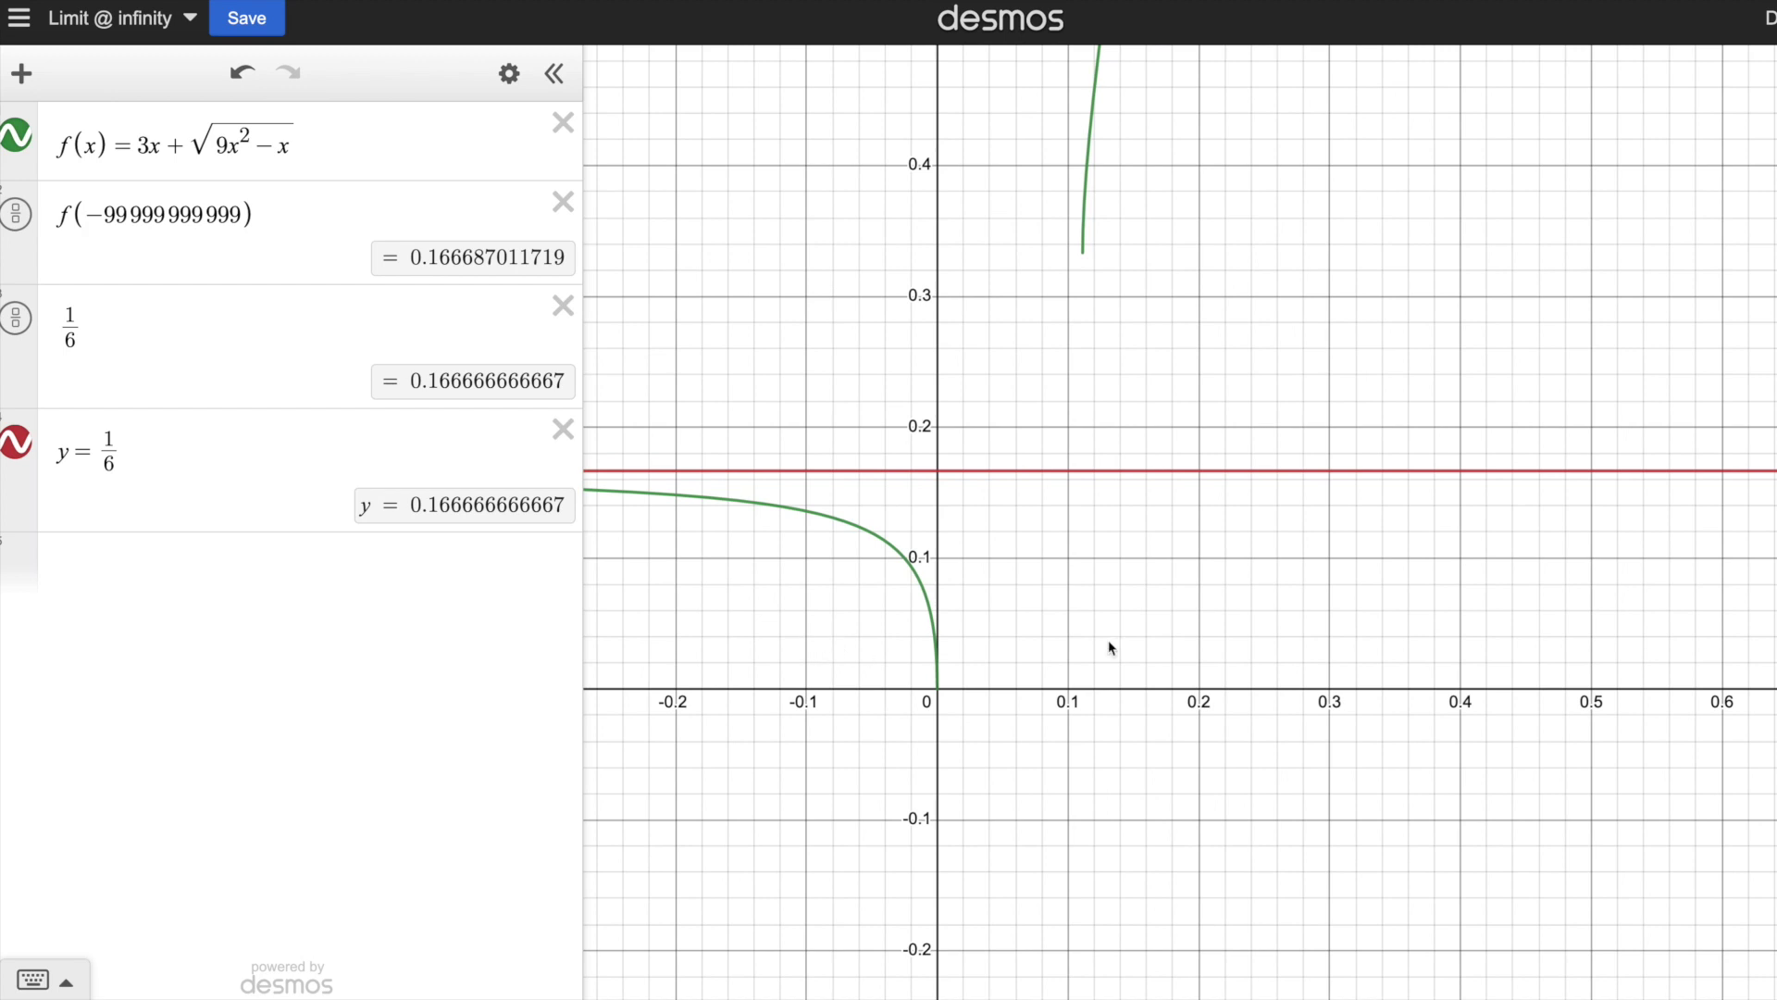